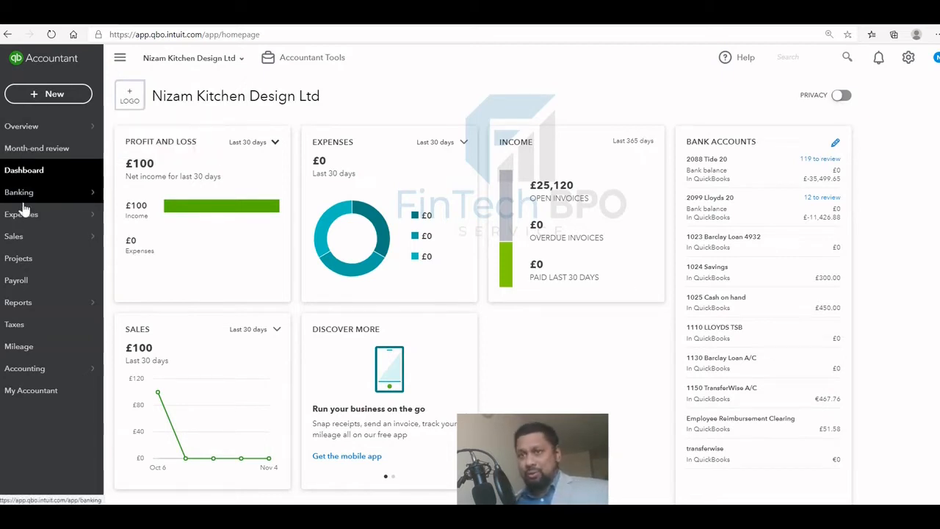
Find the supplier EE in the supplier list and open its transaction list.
mouse_move(27, 221)
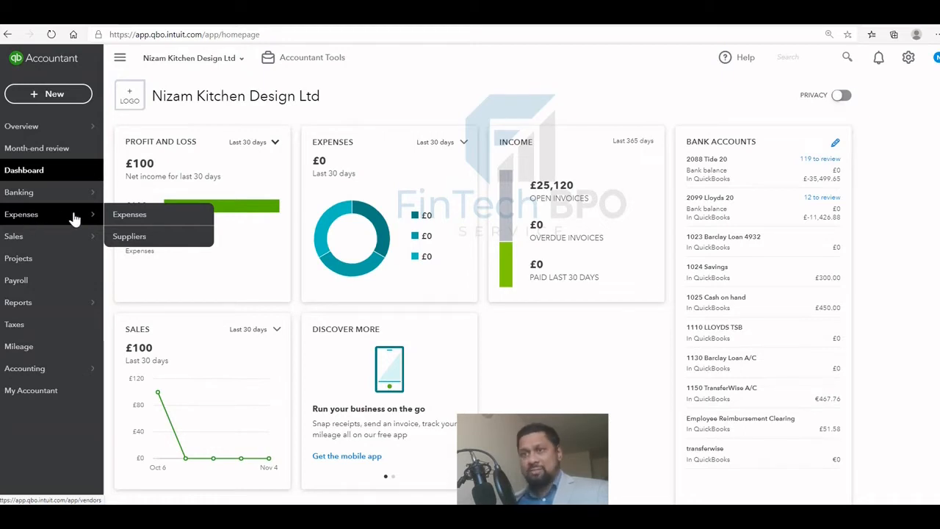
click(129, 235)
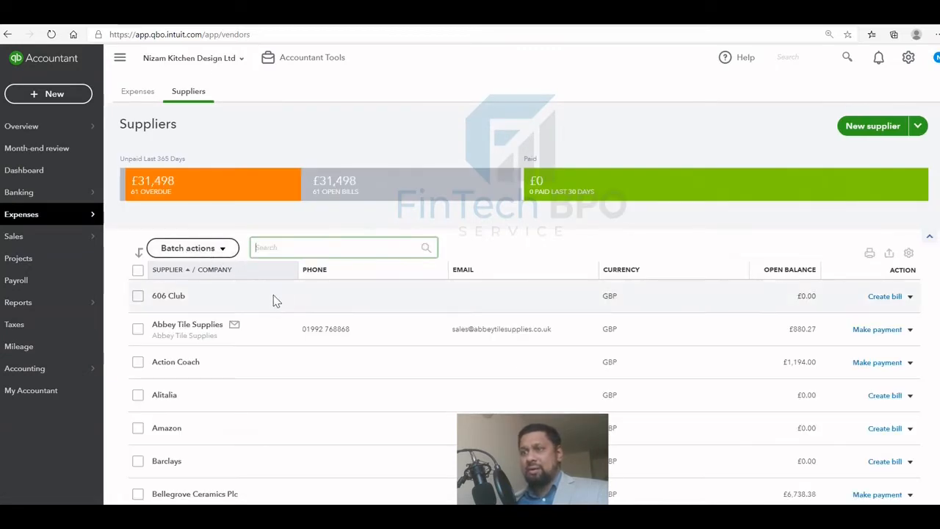
scroll(264, 303, down, 1)
scroll(230, 336, down, 1)
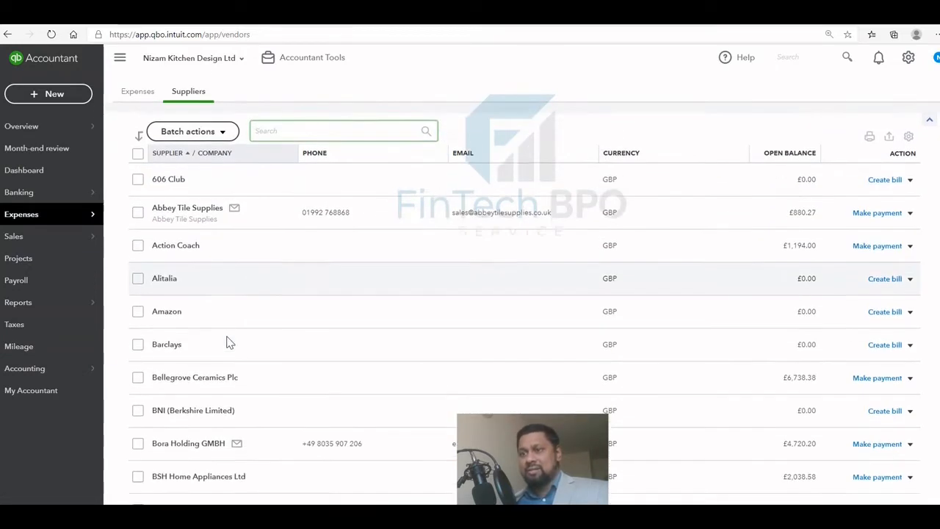
scroll(209, 315, down, 5)
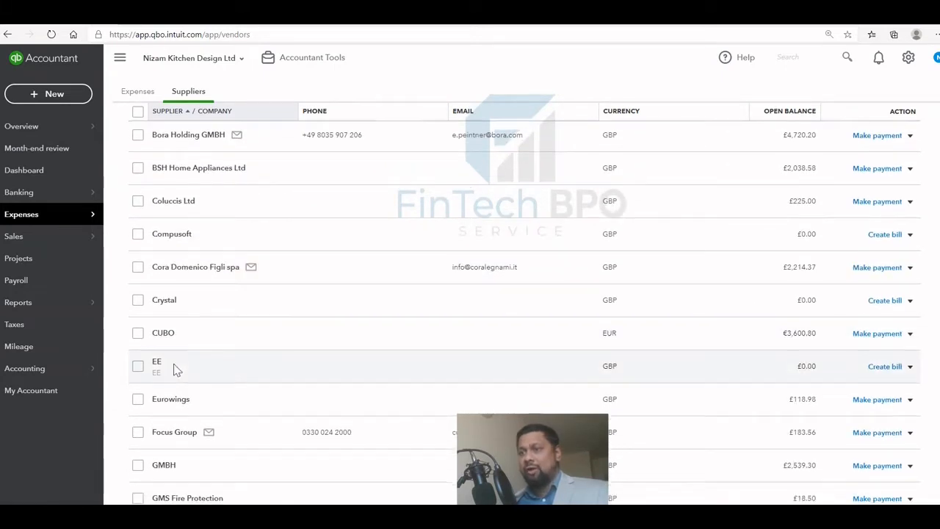
scroll(172, 367, down, 1)
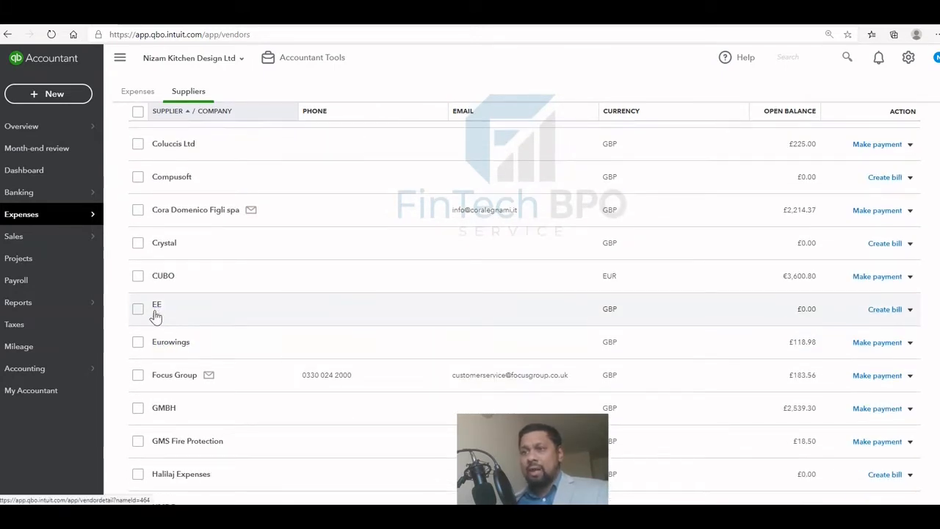
click(158, 313)
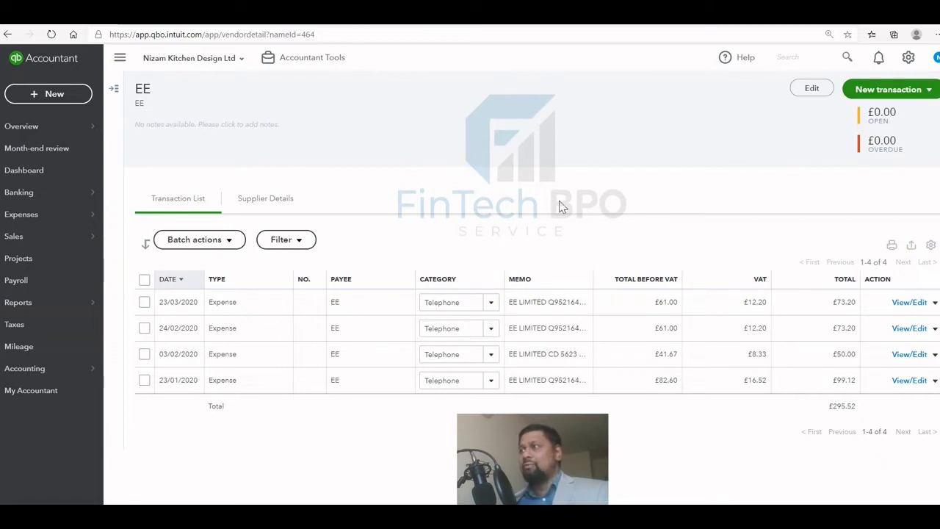
Start a new bill for EE with bill date 01/01/2020, due date 07/01/2020 and bill number 0001.
click(927, 92)
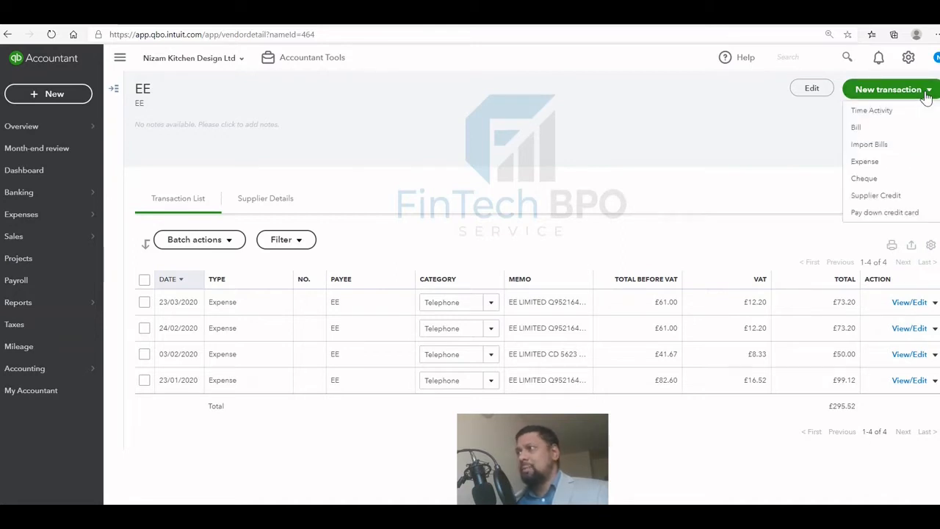
click(903, 130)
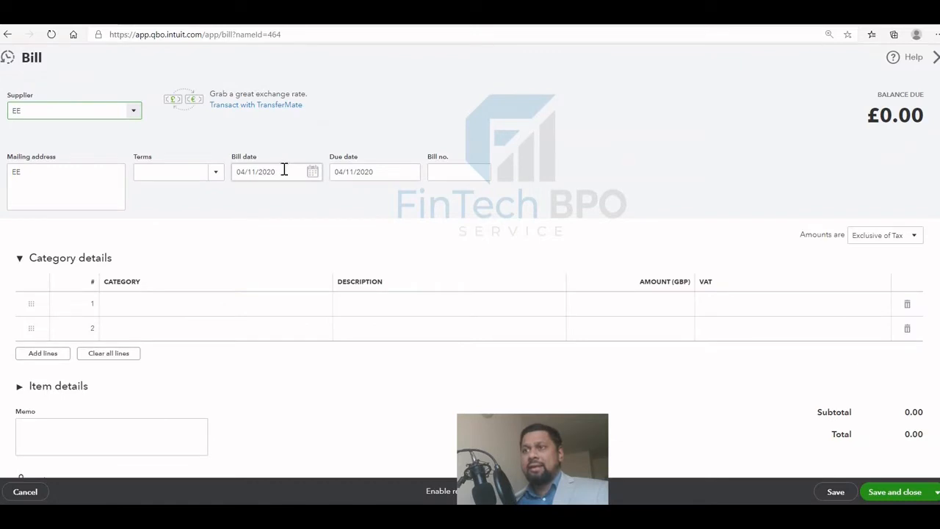
click(286, 169)
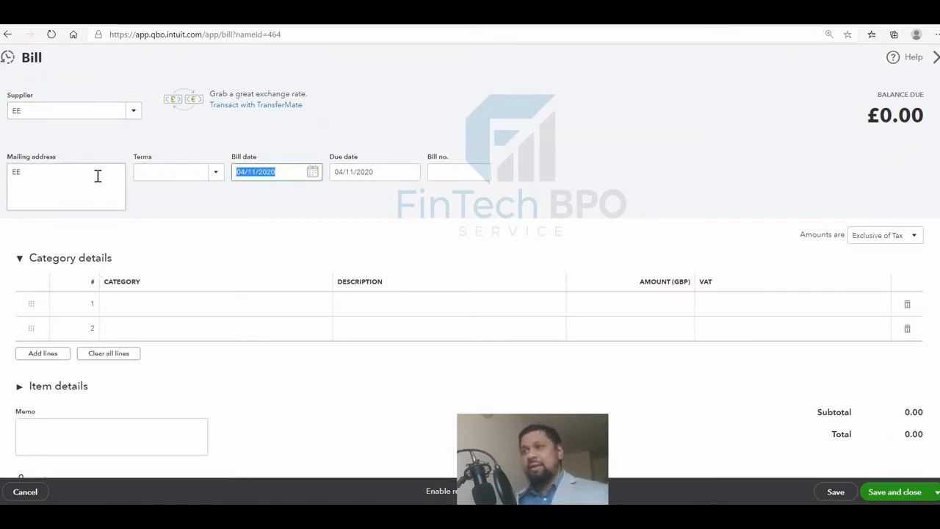
text(01)
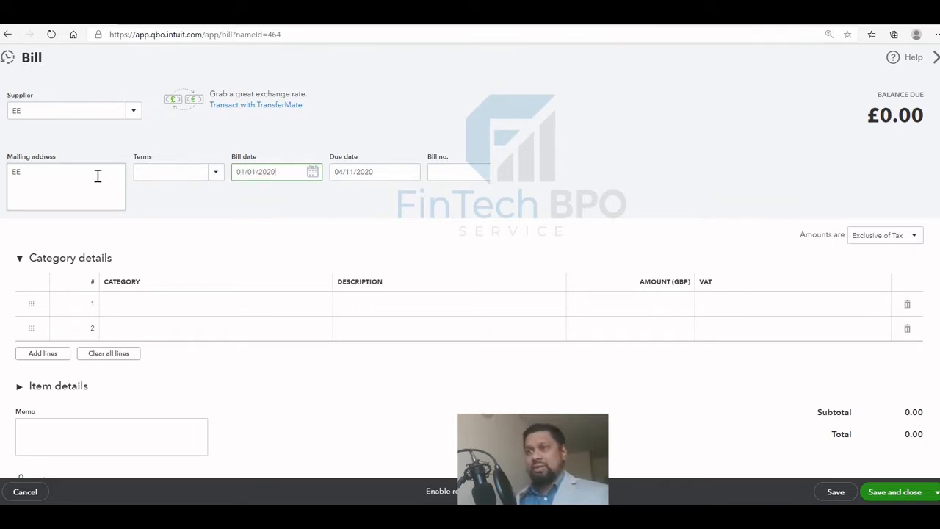
click(377, 171)
text(07/01)
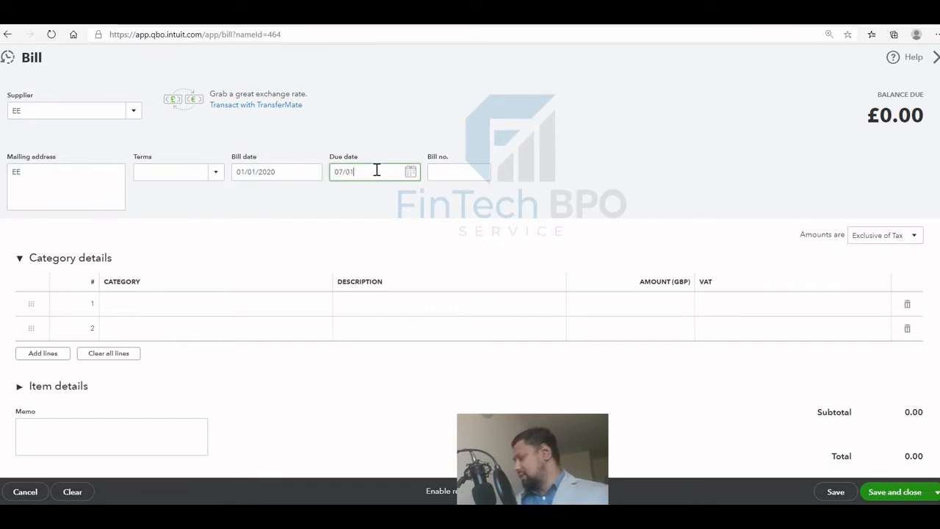
text(/2020)
click(449, 170)
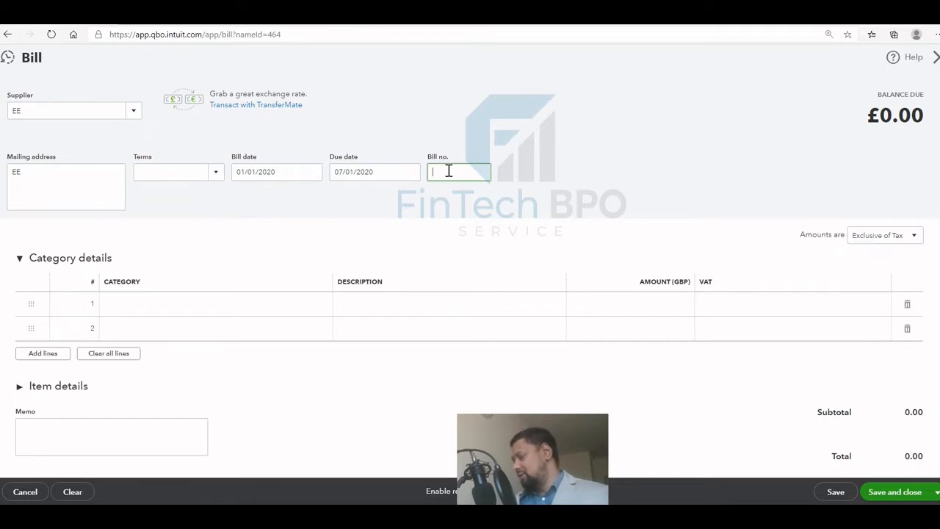
text(000)
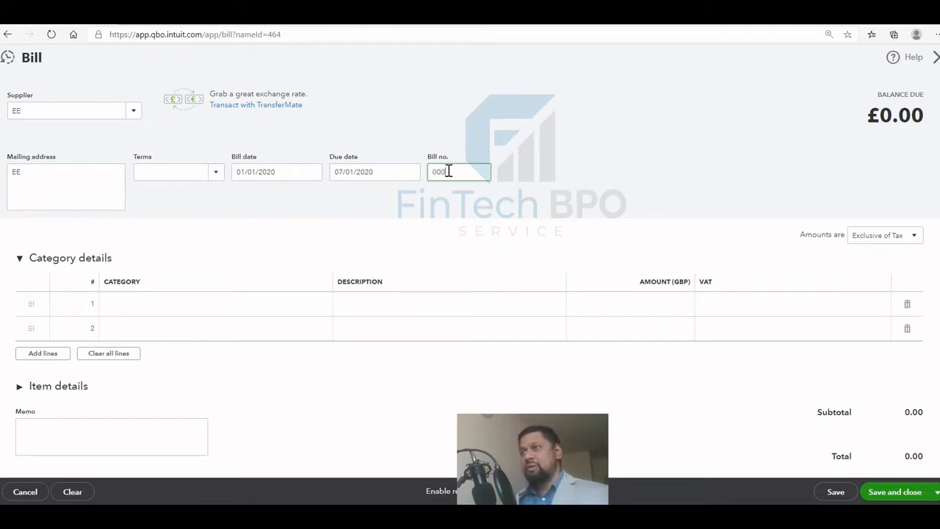
text(1)
key(Tab)
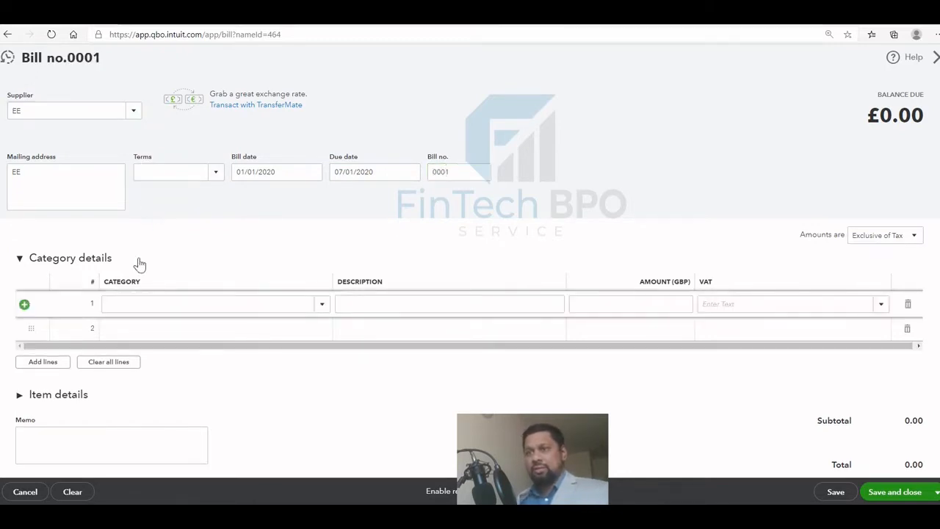
Fill the first category line with category Telephone, description "Jan 20" and an amount of 100 GBP.
click(125, 302)
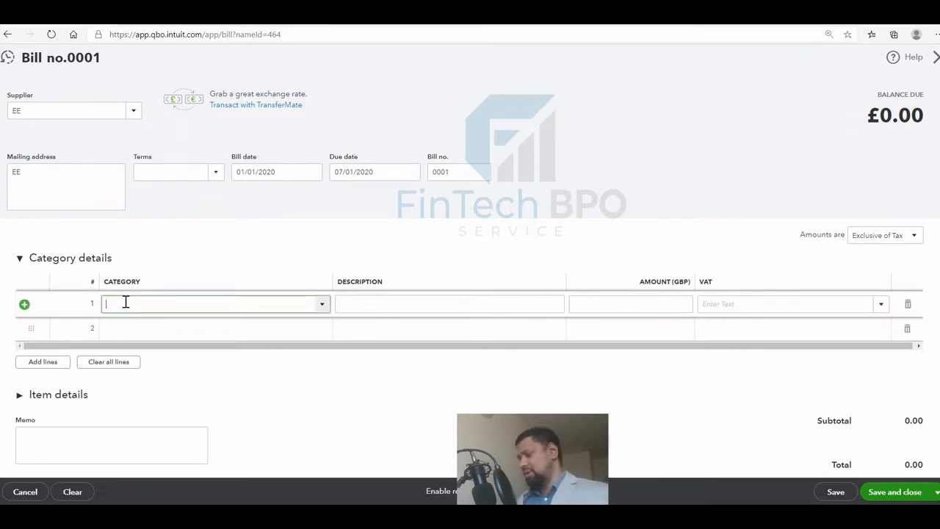
text(Telephone)
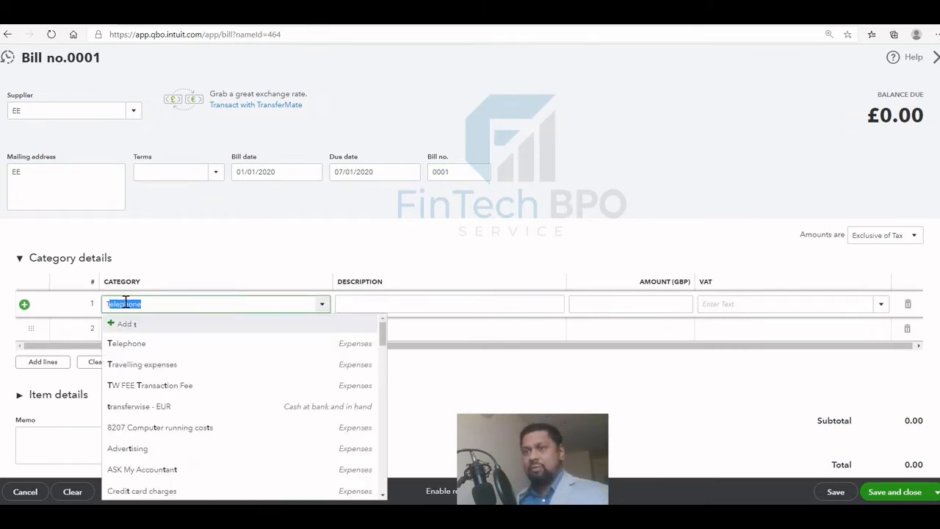
click(126, 343)
click(395, 303)
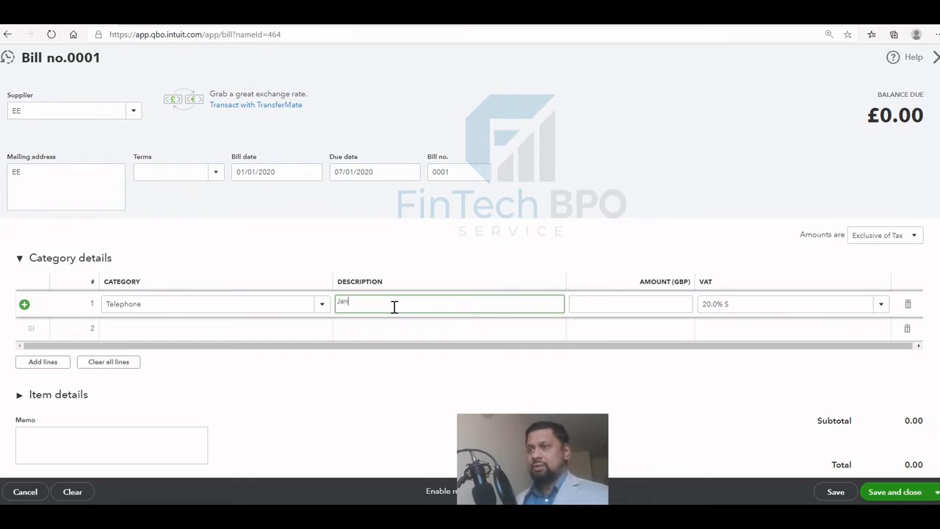
text(Jan 20)
click(613, 309)
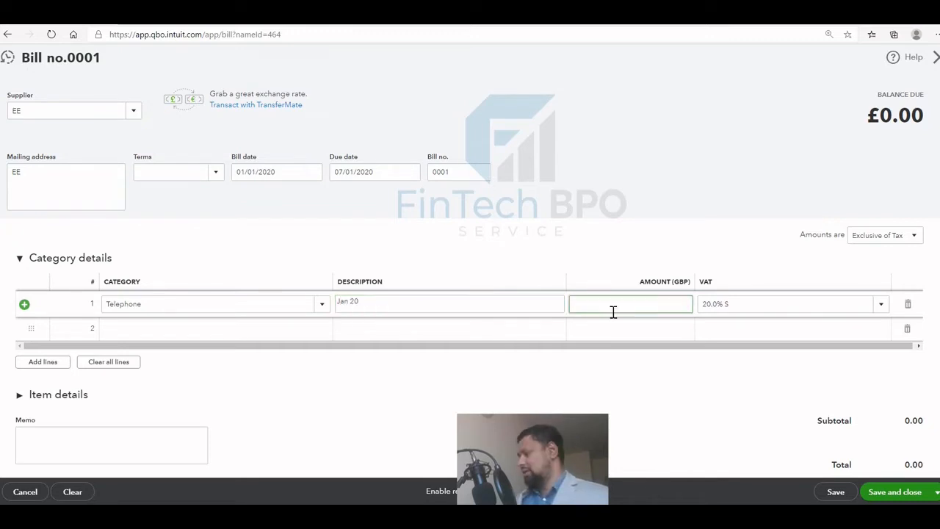
text(100)
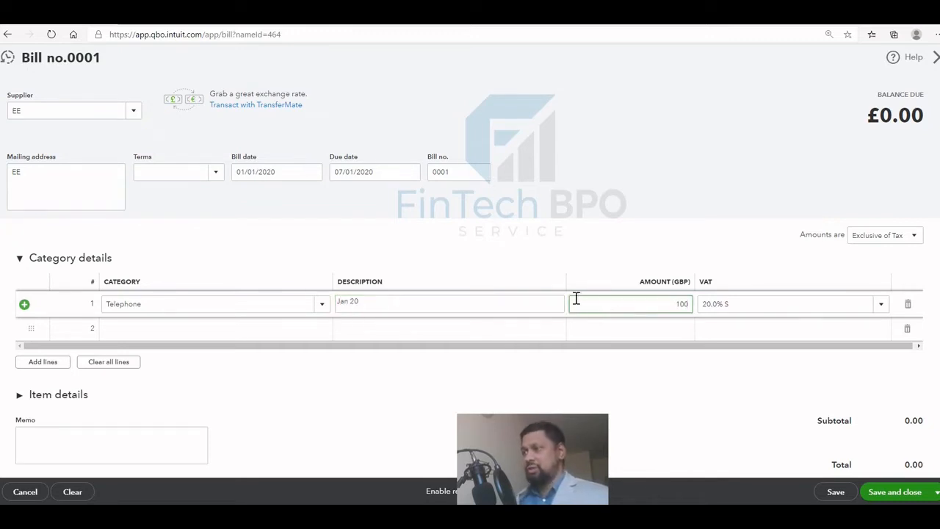
click(531, 394)
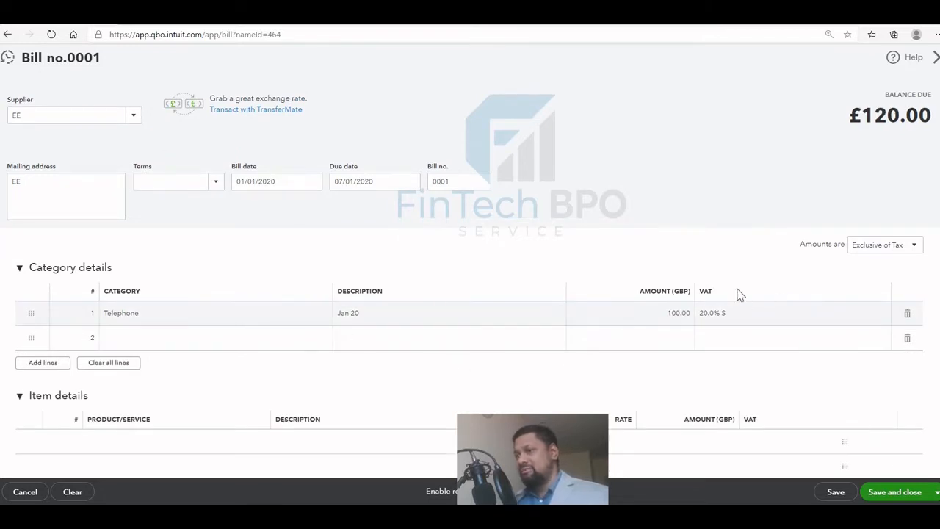
Switch the bill's amounts to Inclusive of Tax, save the bill and close it.
scroll(740, 312, down, 2)
scroll(727, 286, up, 1)
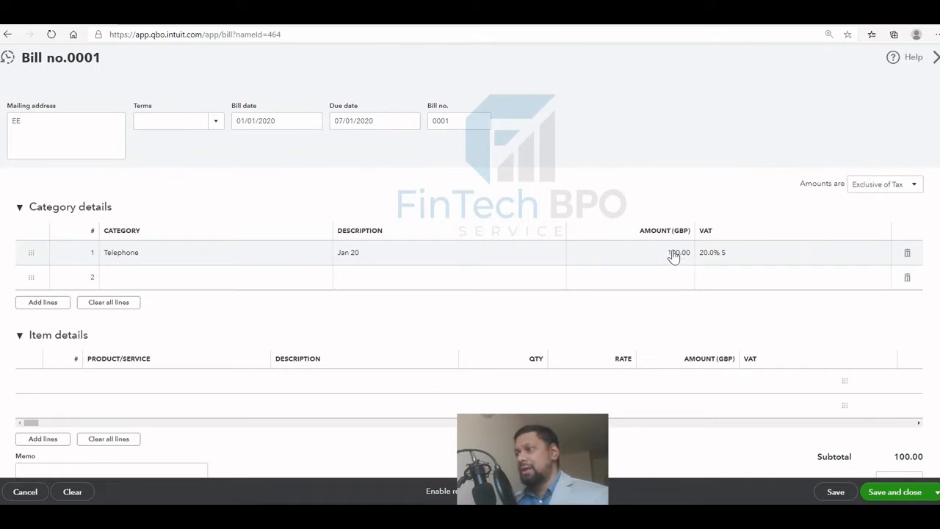
scroll(716, 257, down, 1)
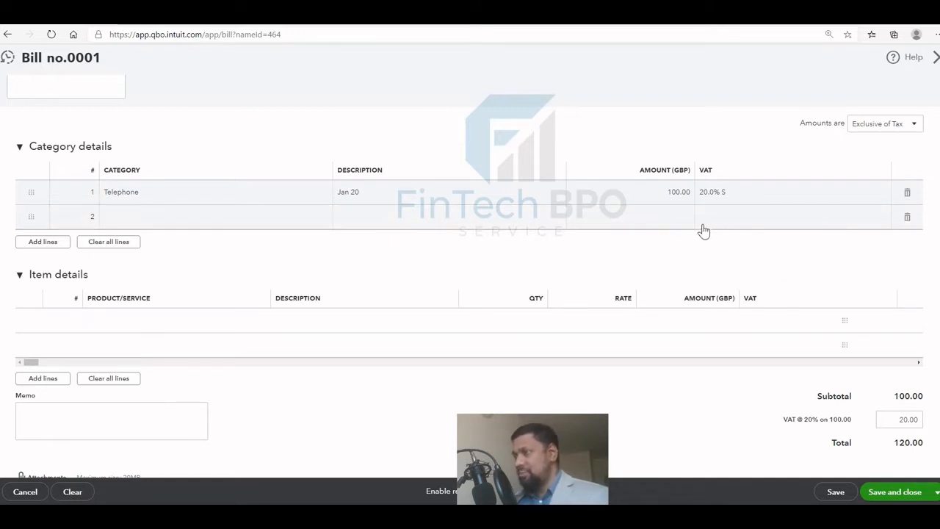
click(871, 126)
click(878, 161)
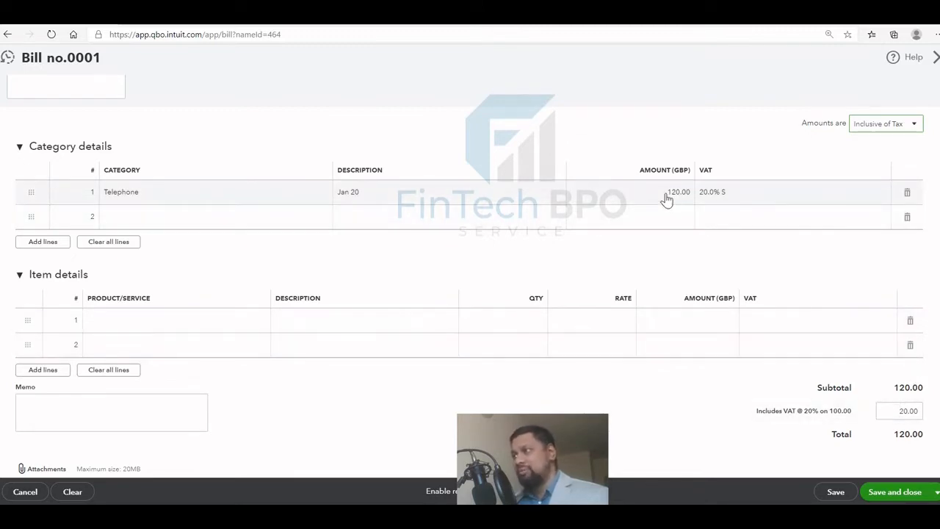
click(836, 492)
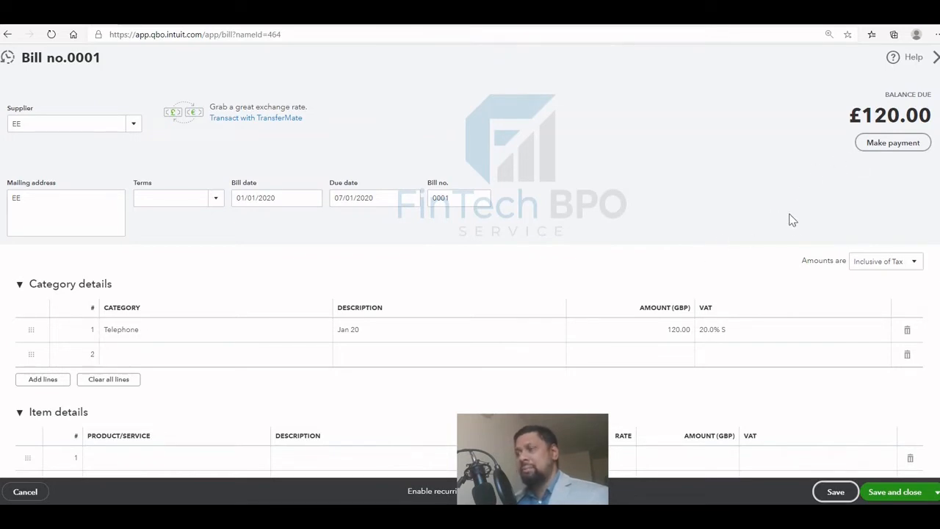
scroll(779, 228, down, 3)
scroll(769, 246, up, 3)
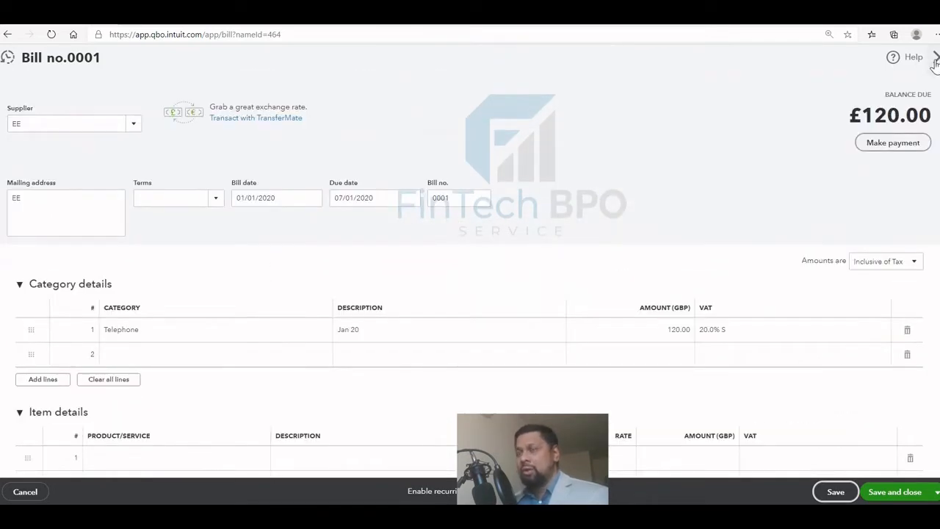
click(936, 58)
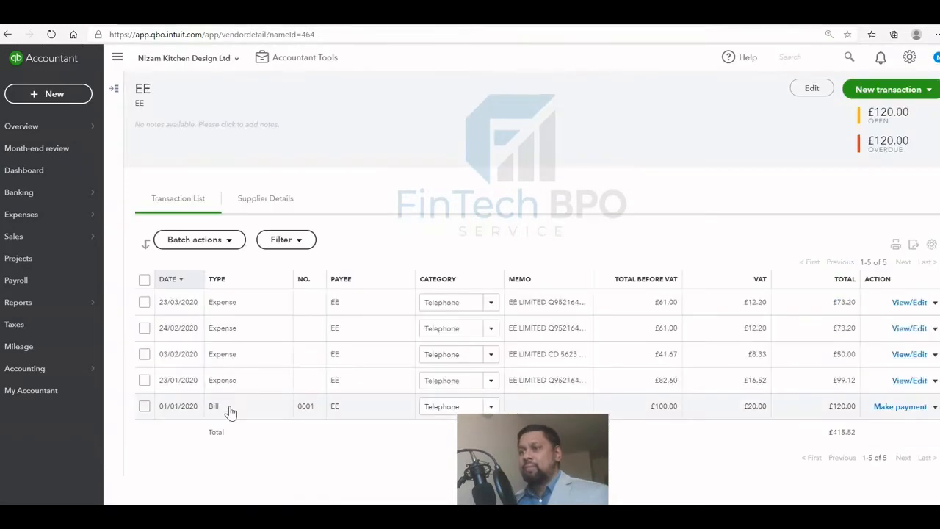
Reopen bill 0001 and record its full payment from the 2099 Lloyds 20 bank account, saving and closing the payment.
click(230, 411)
click(233, 413)
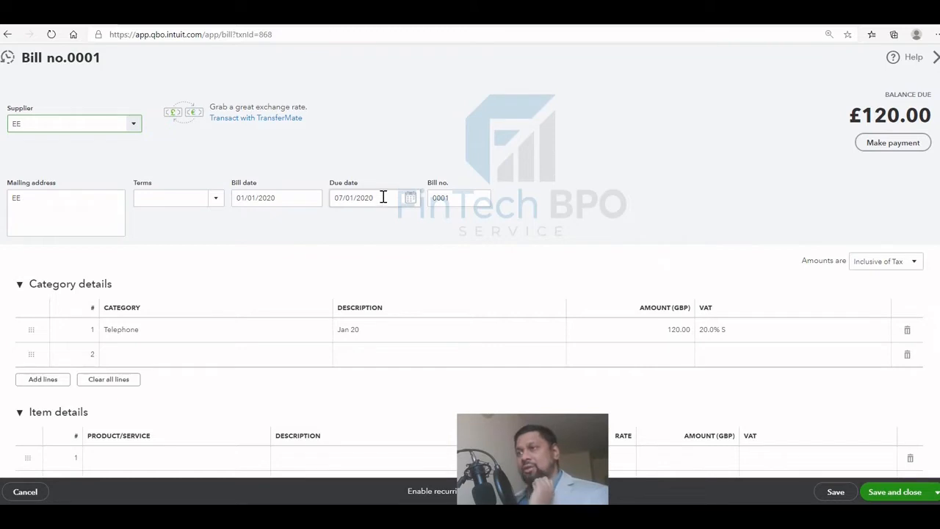
click(872, 147)
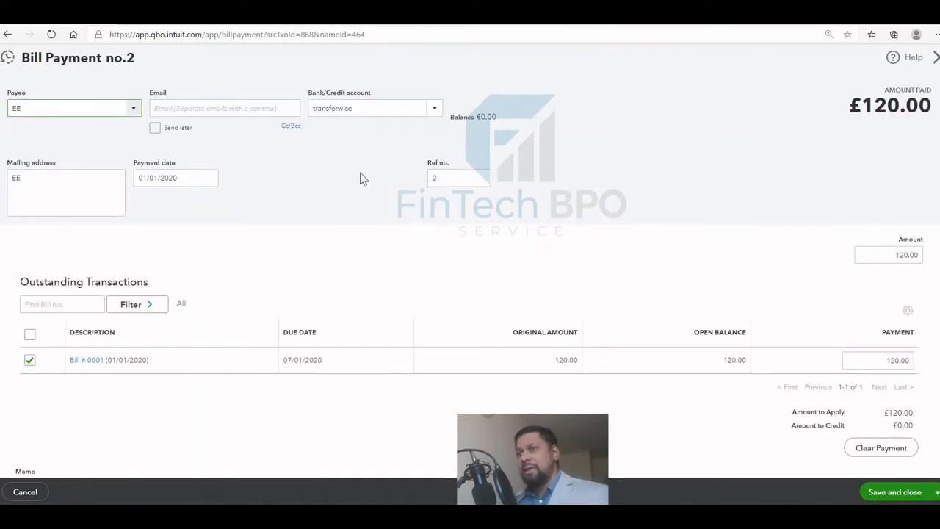
click(435, 110)
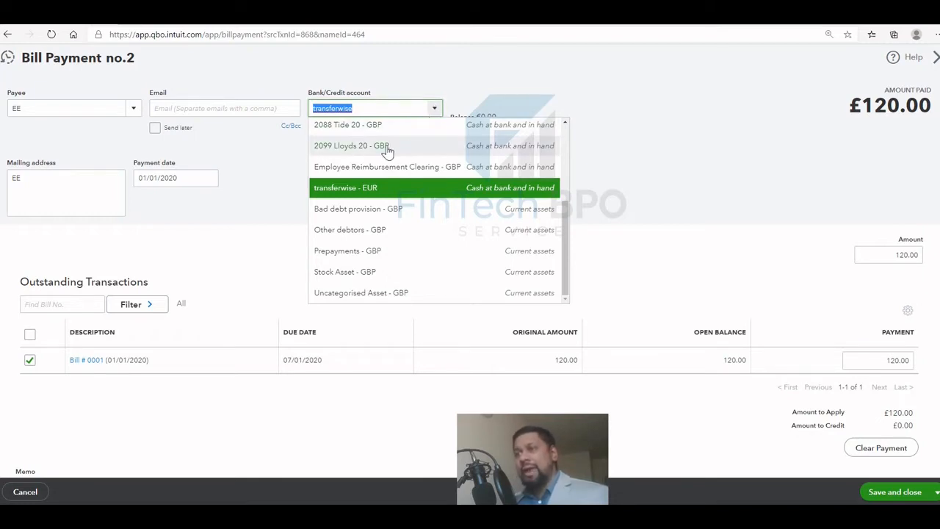
click(342, 146)
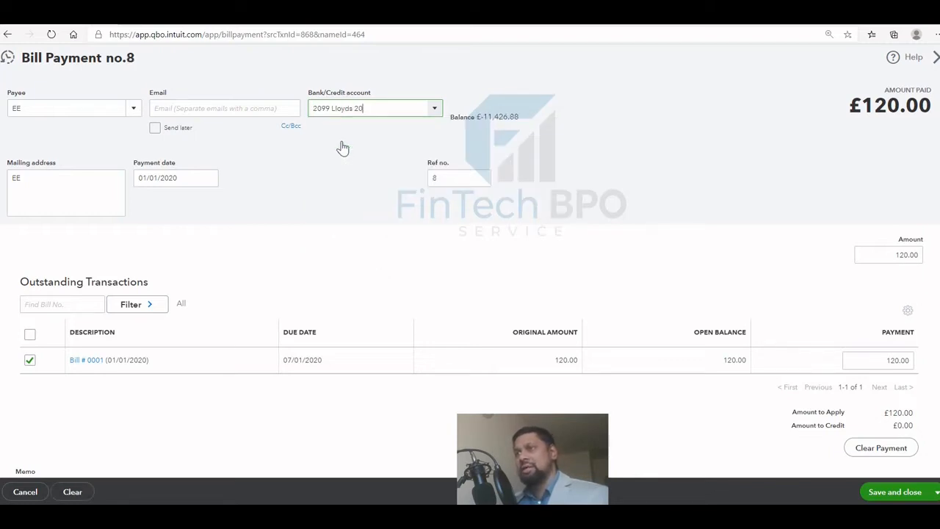
click(901, 497)
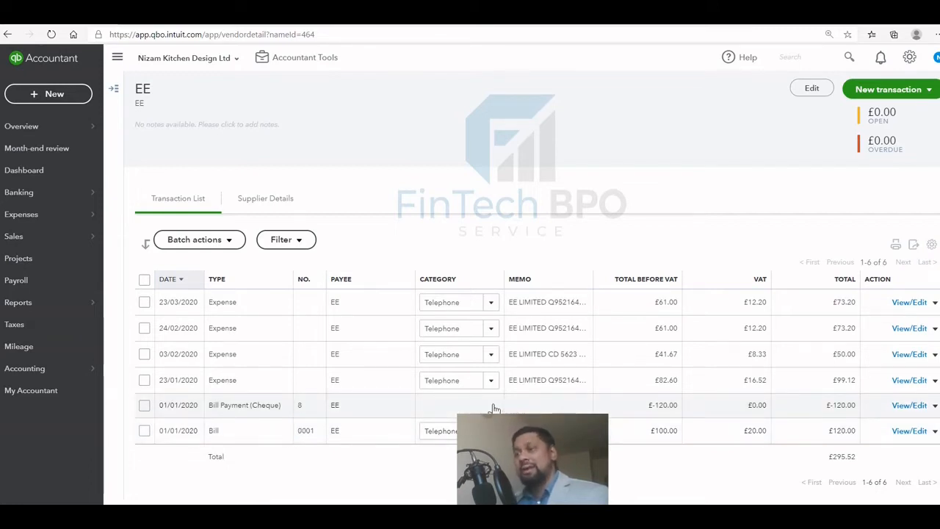
Open the paid bill 0001 to review it and change its payment date to 07/01/2020.
click(228, 435)
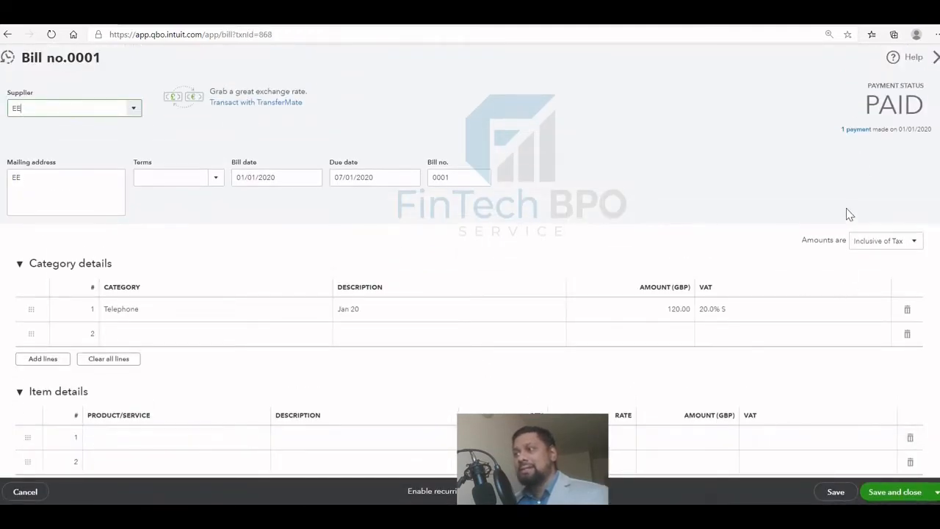
scroll(851, 243, down, 3)
scroll(917, 324, up, 3)
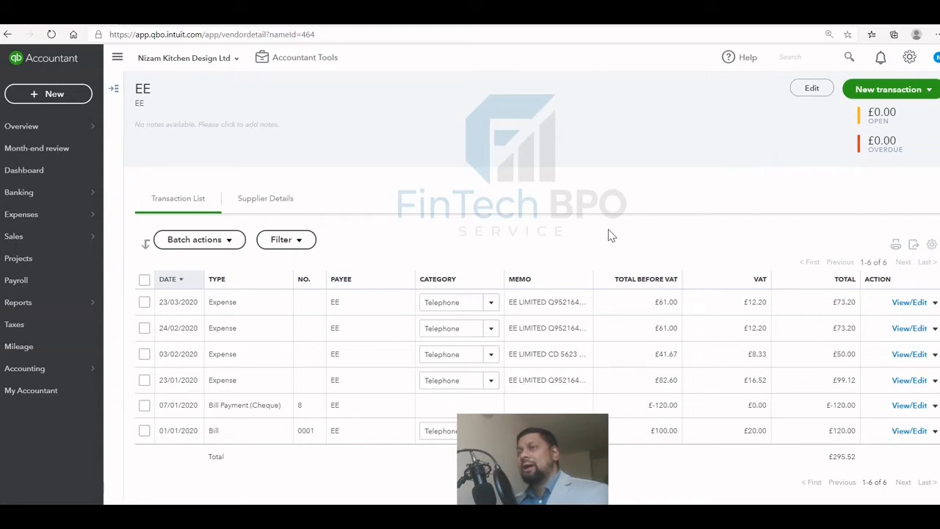
Open the supplier record for Ryman from the suppliers list.
mouse_move(47, 216)
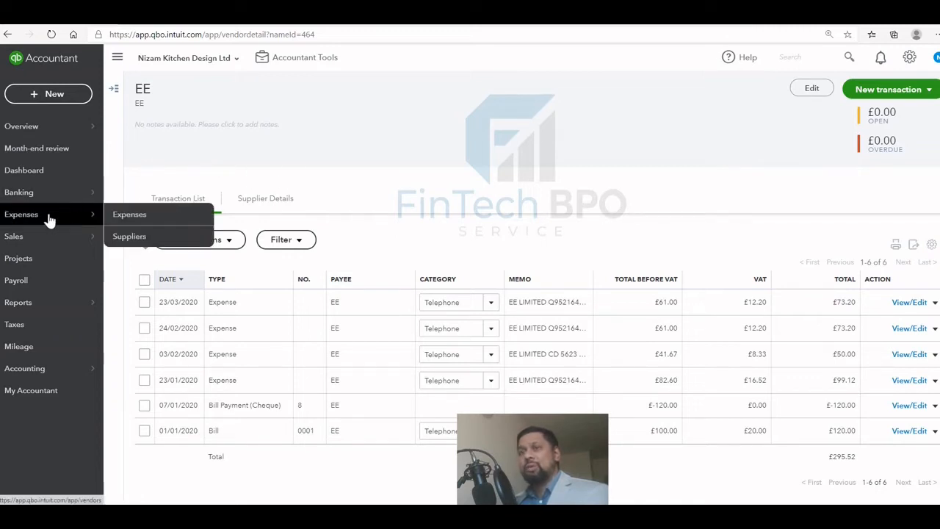
click(127, 236)
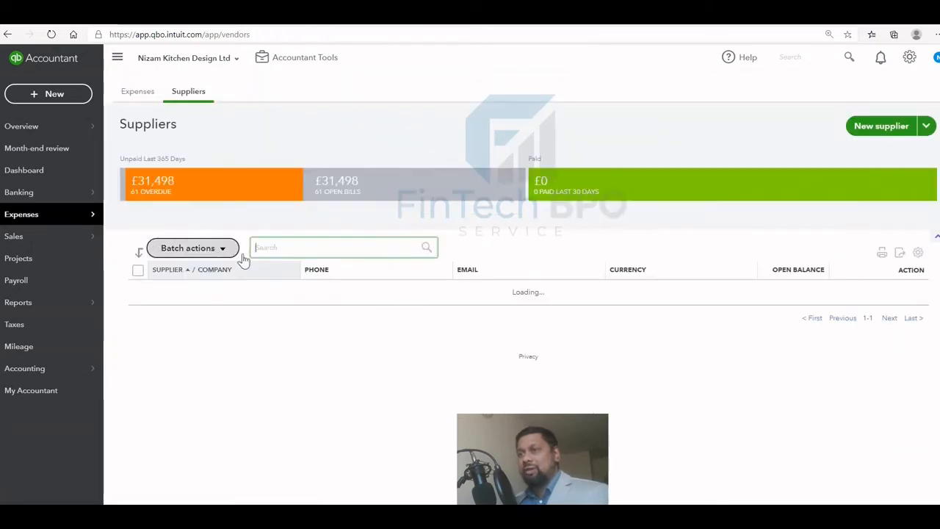
scroll(421, 246, down, 10)
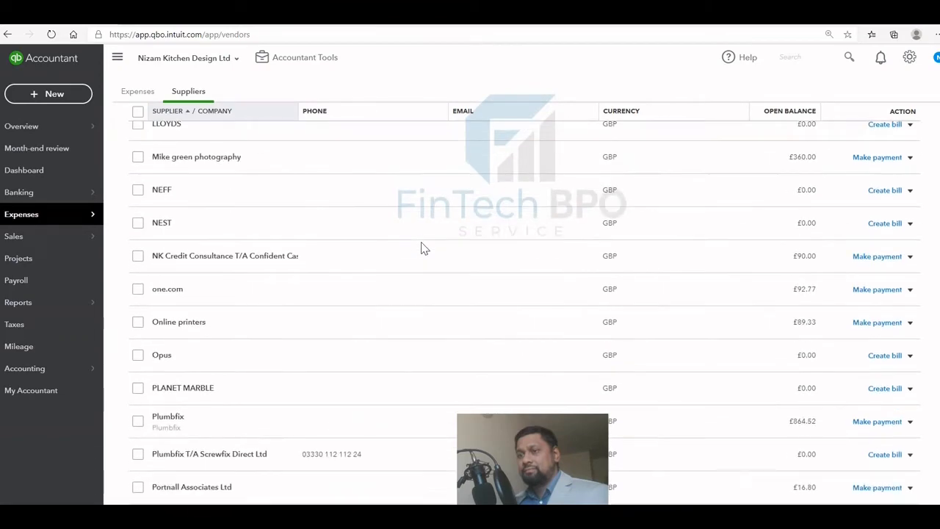
scroll(421, 246, down, 3)
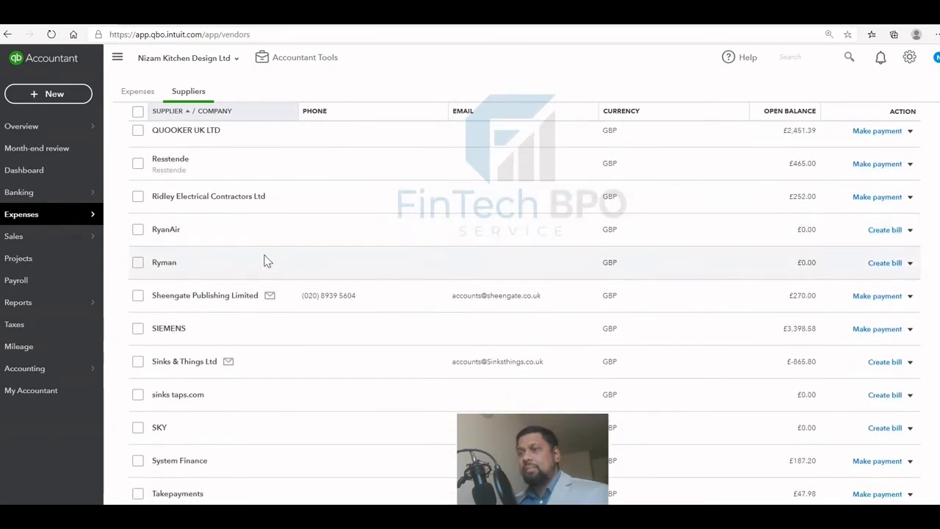
click(166, 263)
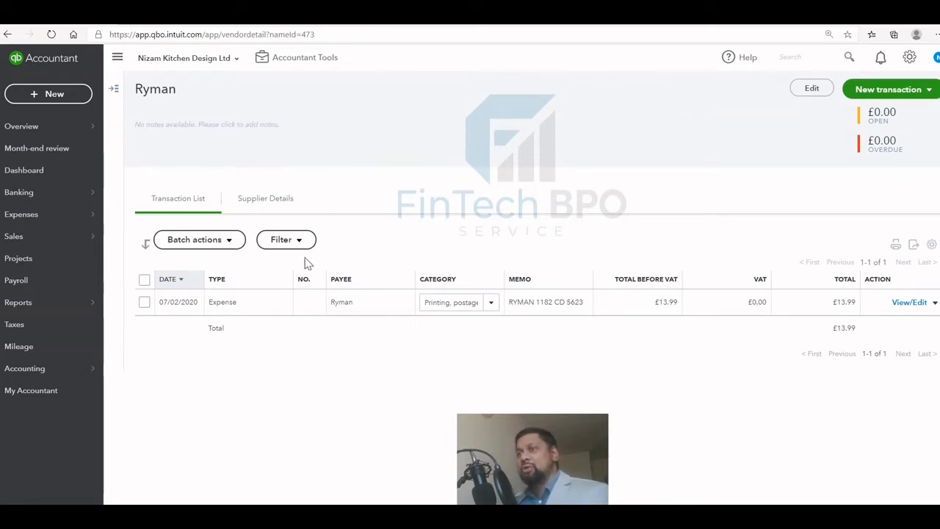
Start a new expense for Ryman and set its payment account to 2099 Lloyds 20.
click(908, 98)
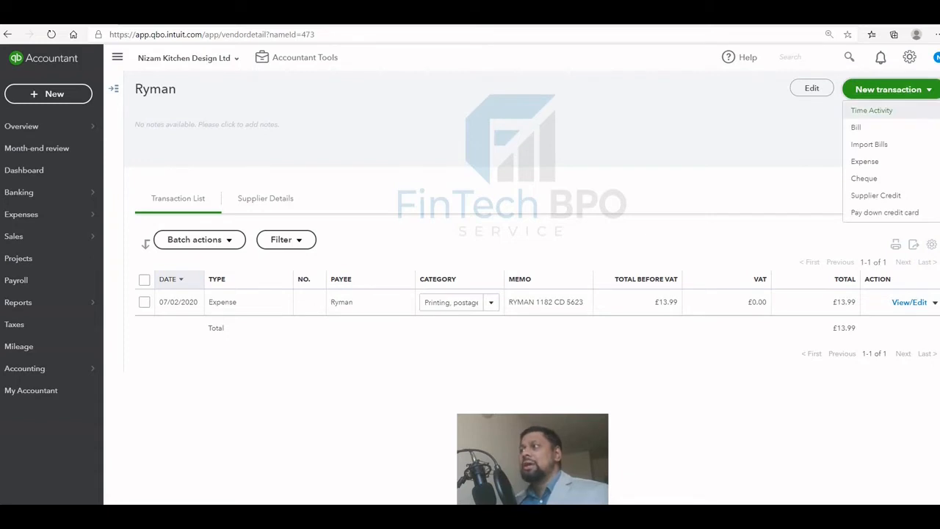
click(881, 165)
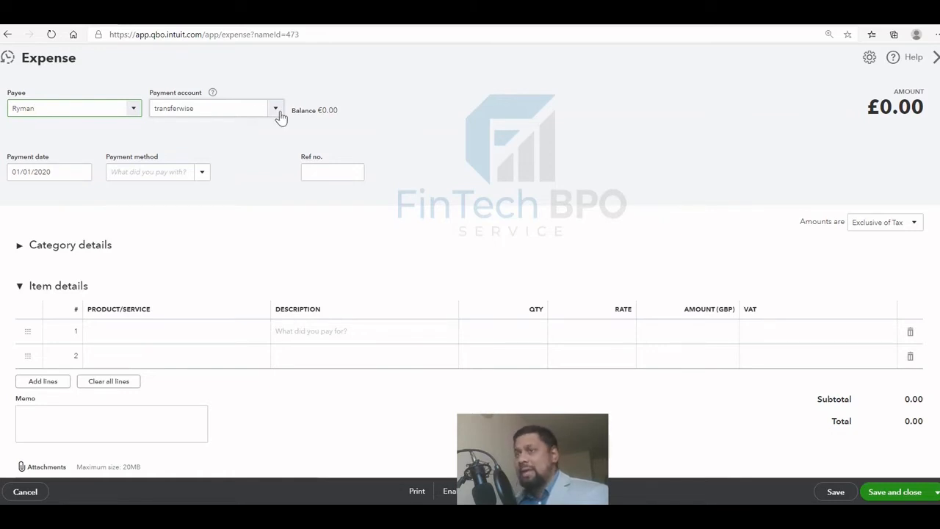
click(277, 112)
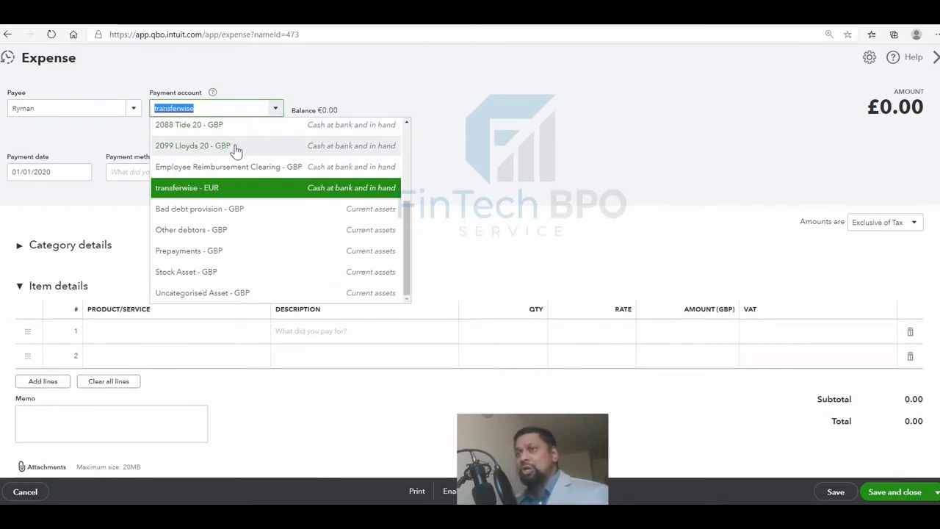
click(210, 149)
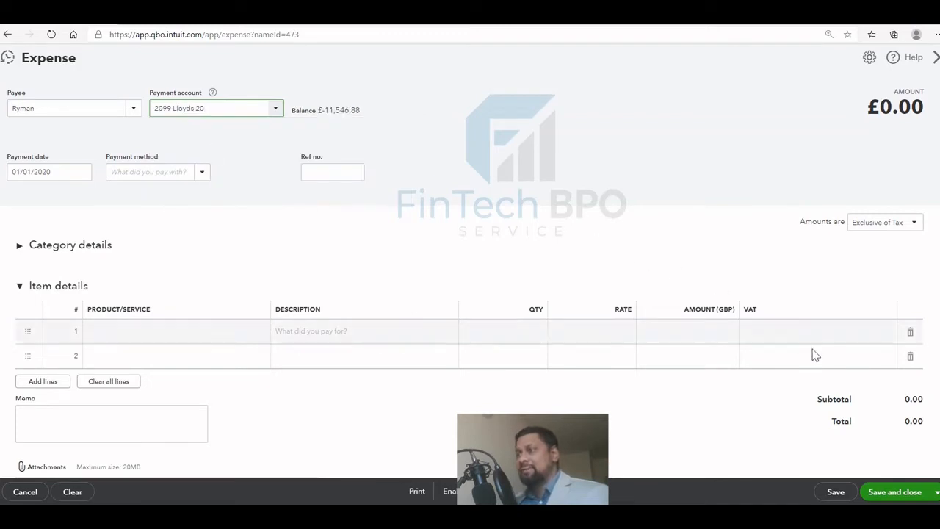
Enter a Printing, postage and stationery category line of 100 GBP on the expense, with amounts Inclusive of Tax.
click(257, 331)
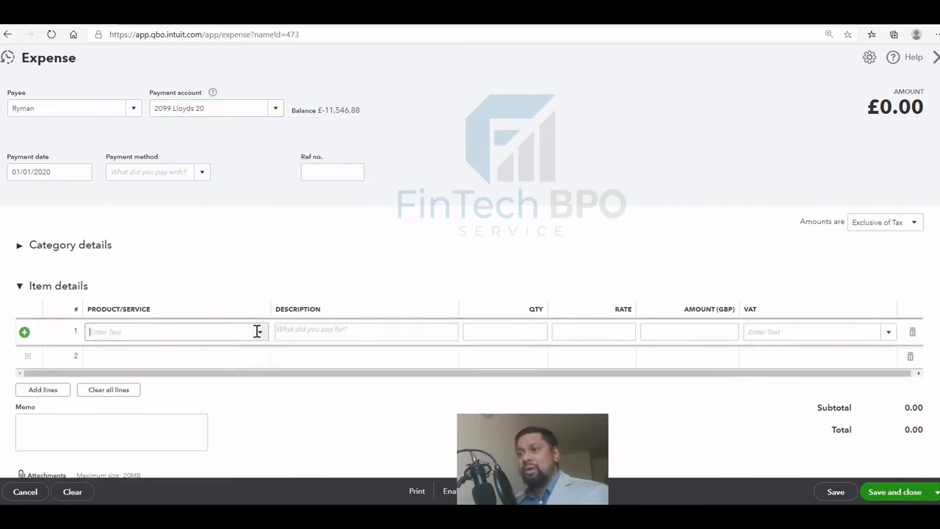
click(49, 250)
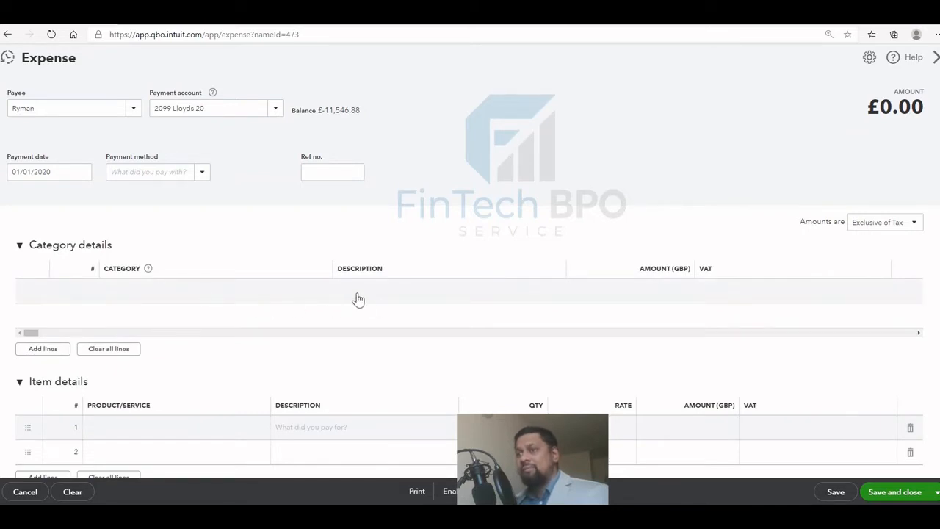
click(148, 291)
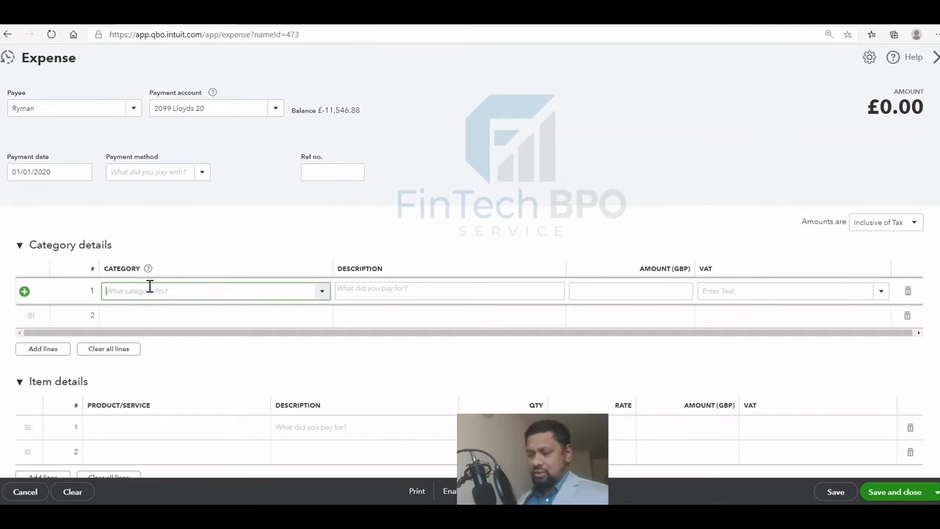
text(Sta)
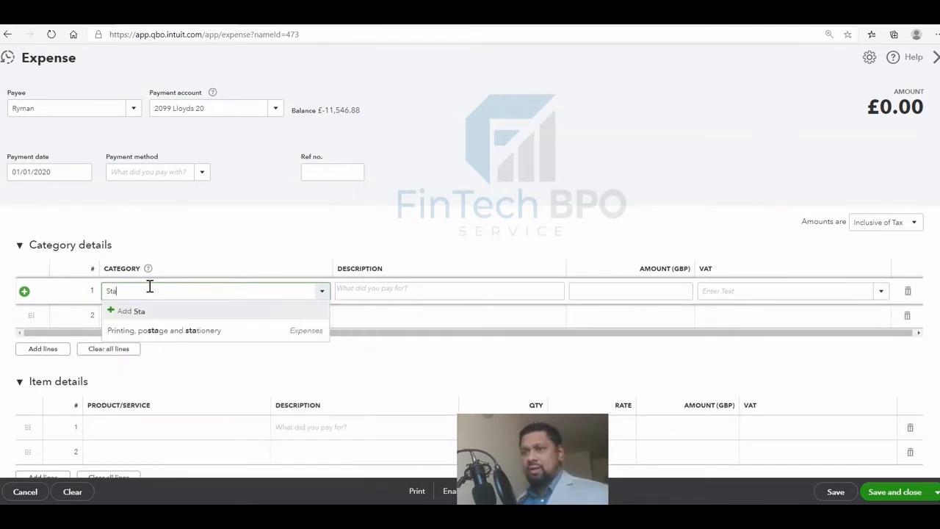
click(187, 331)
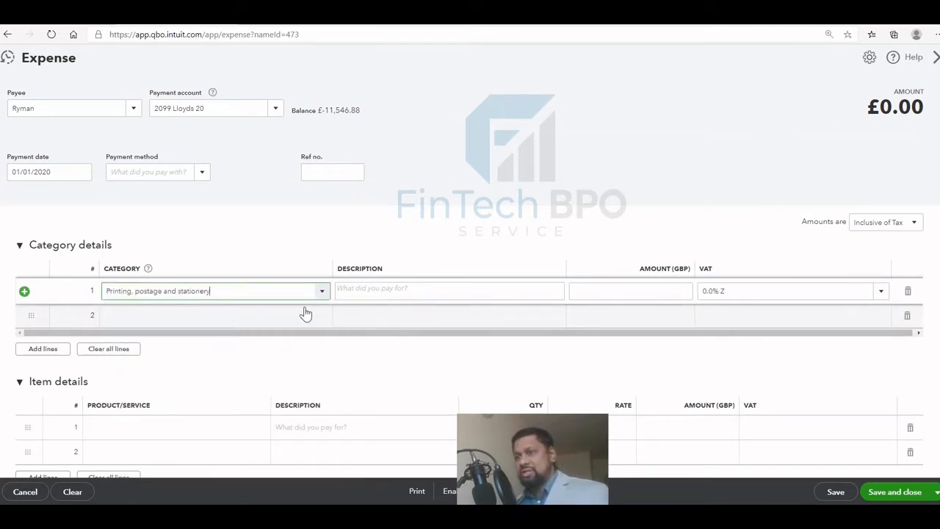
click(398, 287)
click(622, 286)
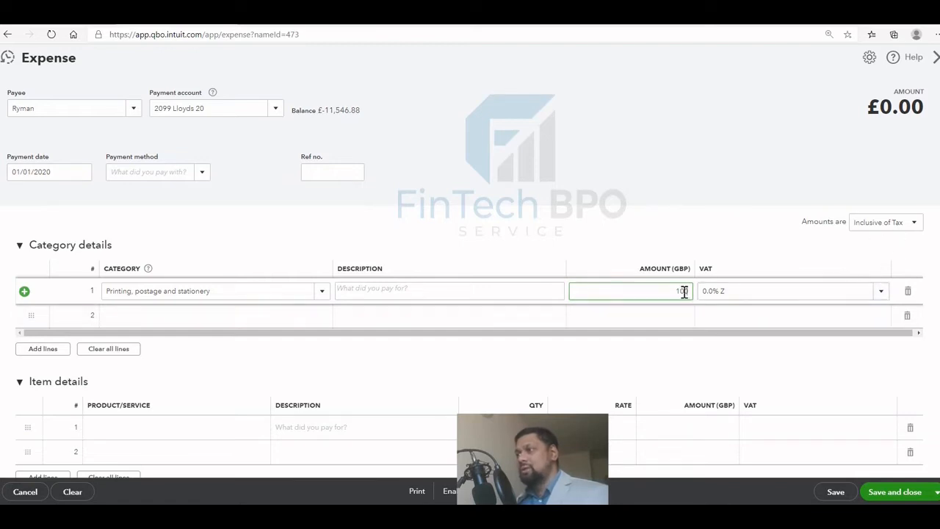
drag(675, 290, 694, 287)
click(794, 249)
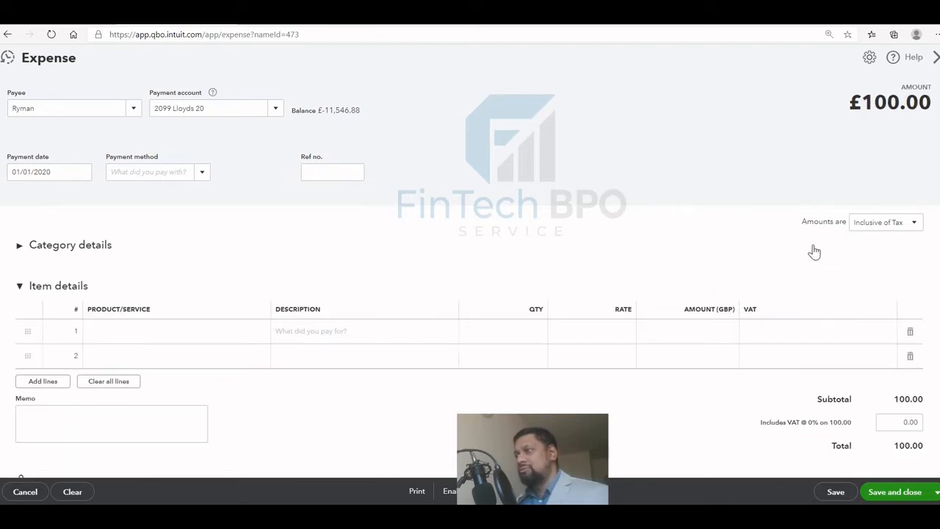
Set the VAT rate of the expense's stationery line to 20.0% S and review the totals.
click(40, 245)
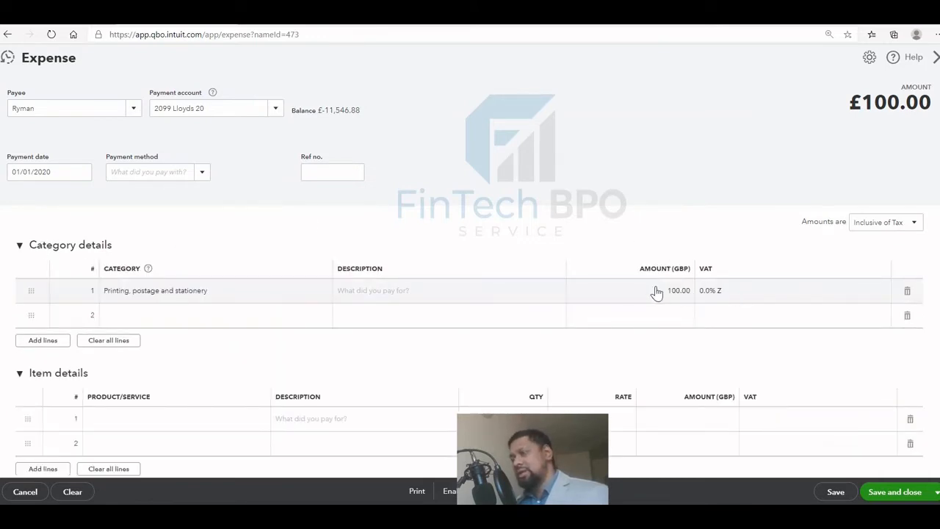
click(787, 294)
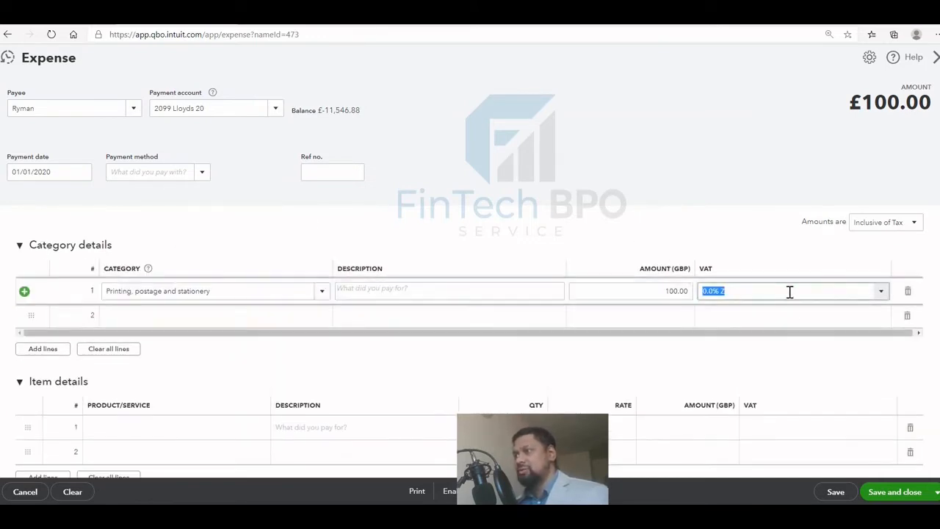
click(879, 294)
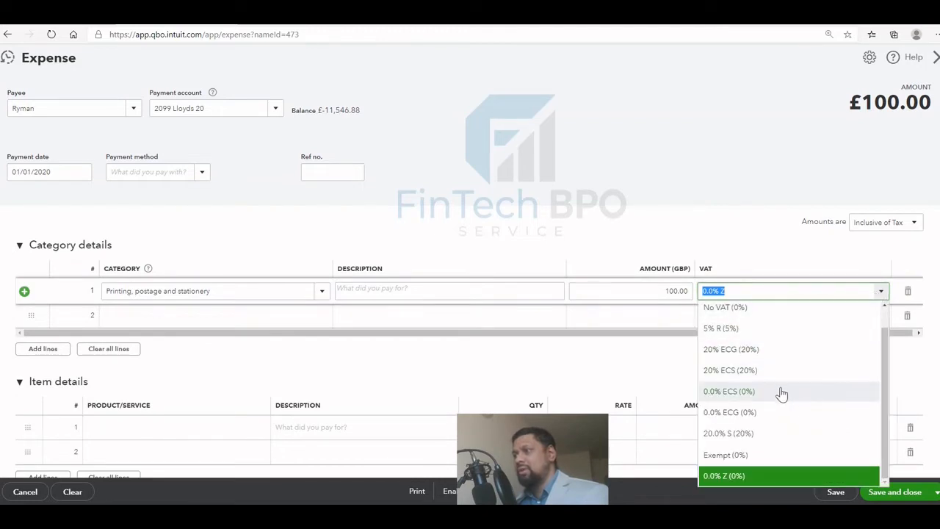
click(748, 435)
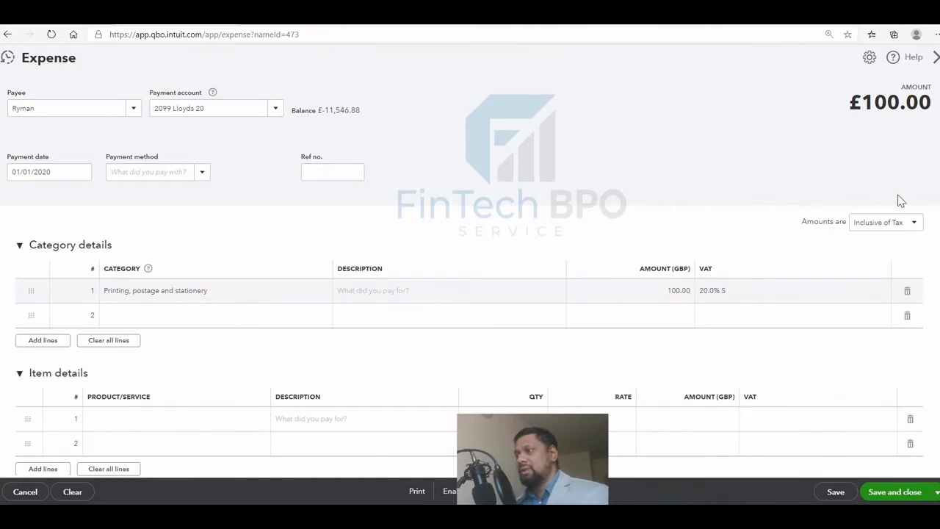
scroll(921, 296, down, 1)
scroll(922, 296, down, 3)
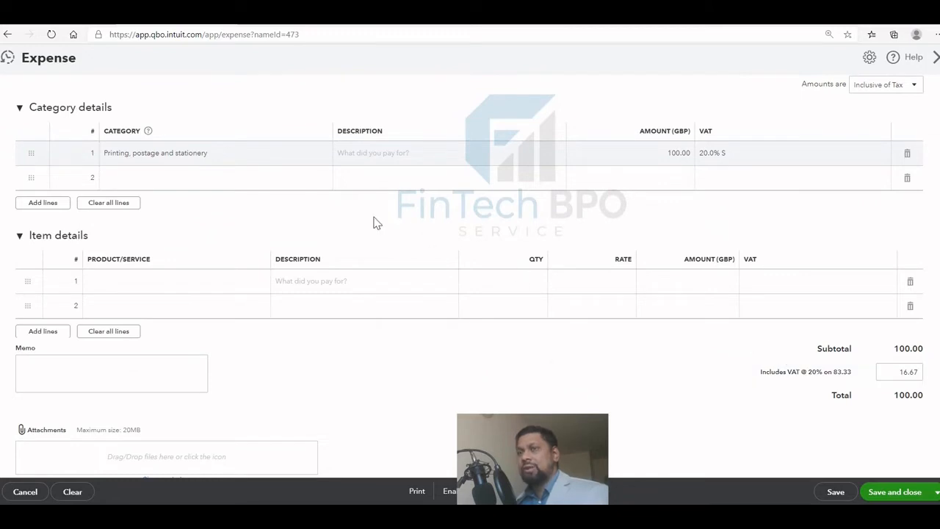
scroll(375, 221, up, 1)
scroll(375, 219, up, 1)
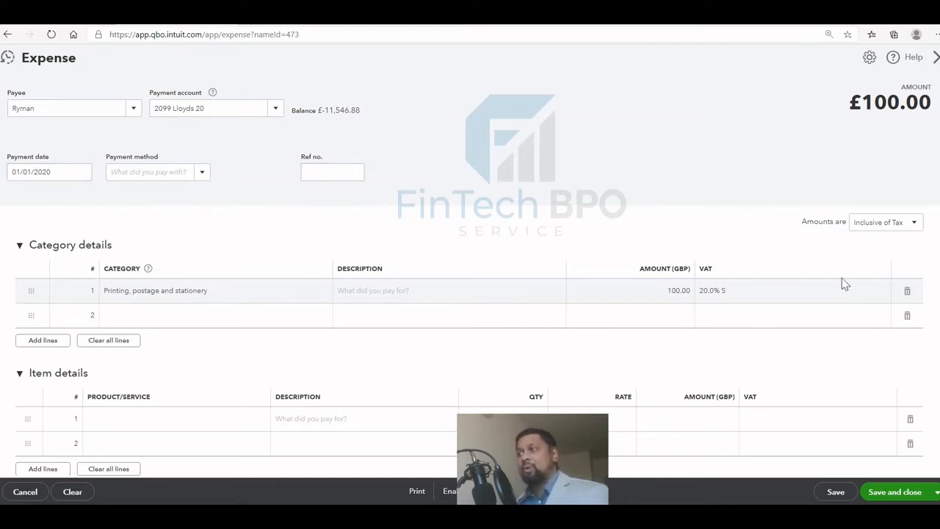
scroll(890, 342, down, 1)
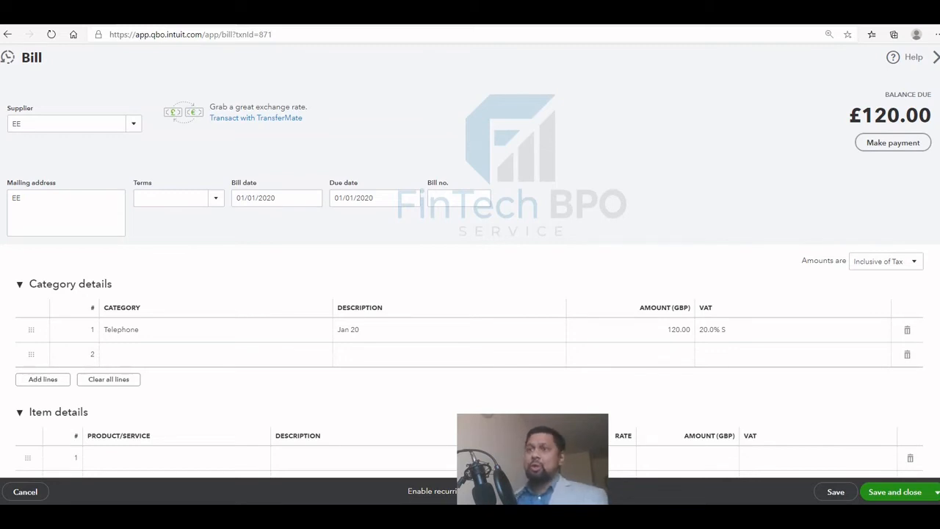
Close the open EE bill and return to the supplier's transaction list.
click(937, 59)
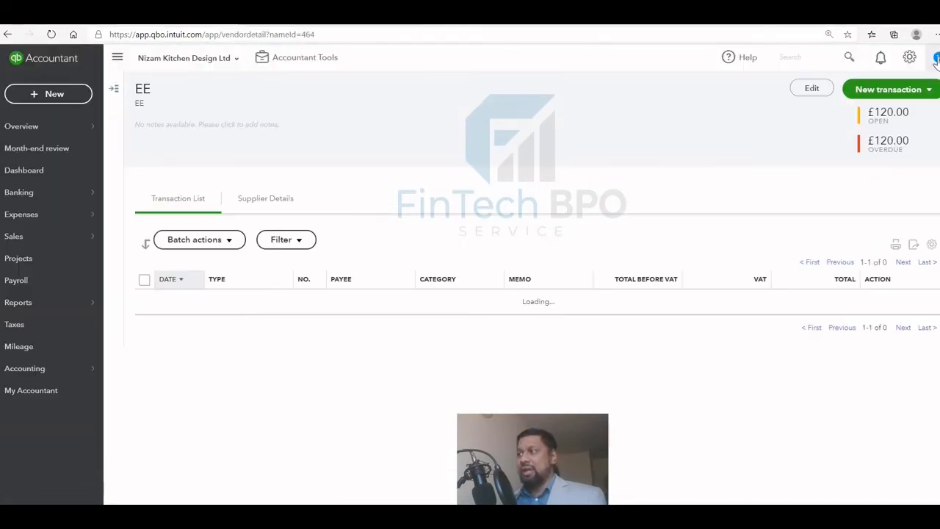
click(914, 96)
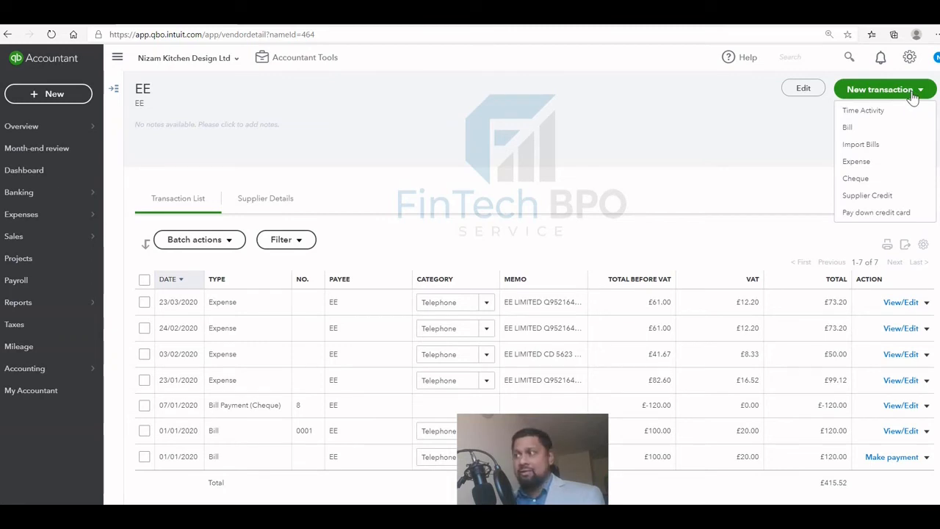
click(885, 200)
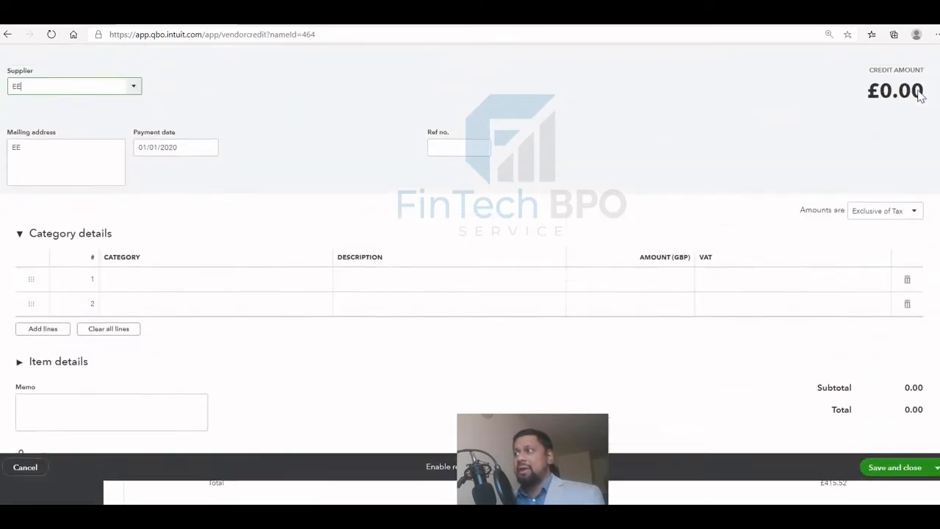
click(935, 59)
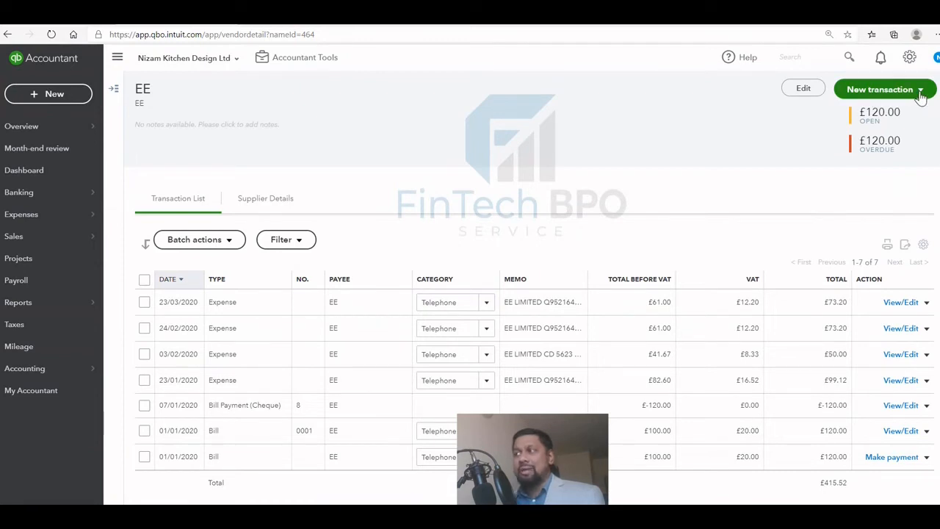
Start a new supplier credit for EE and choose Telephone as the category of the first line.
click(921, 92)
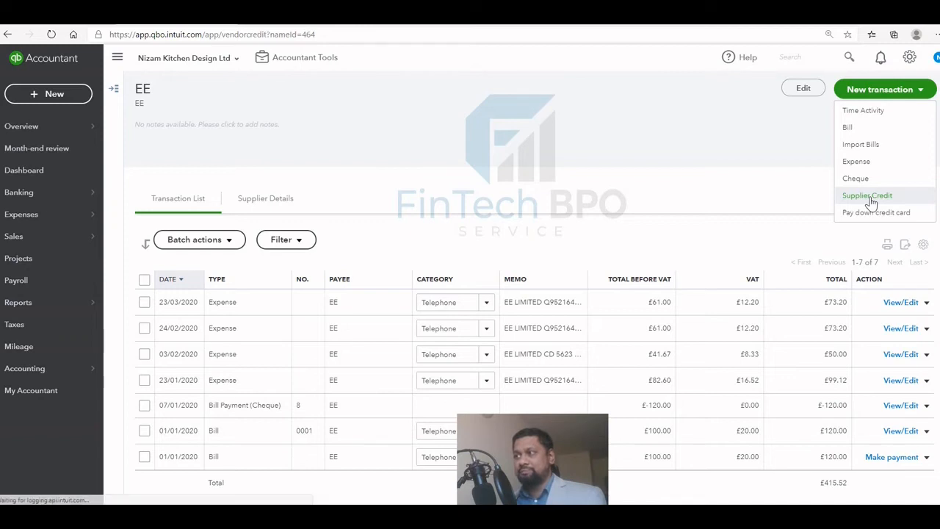
click(870, 200)
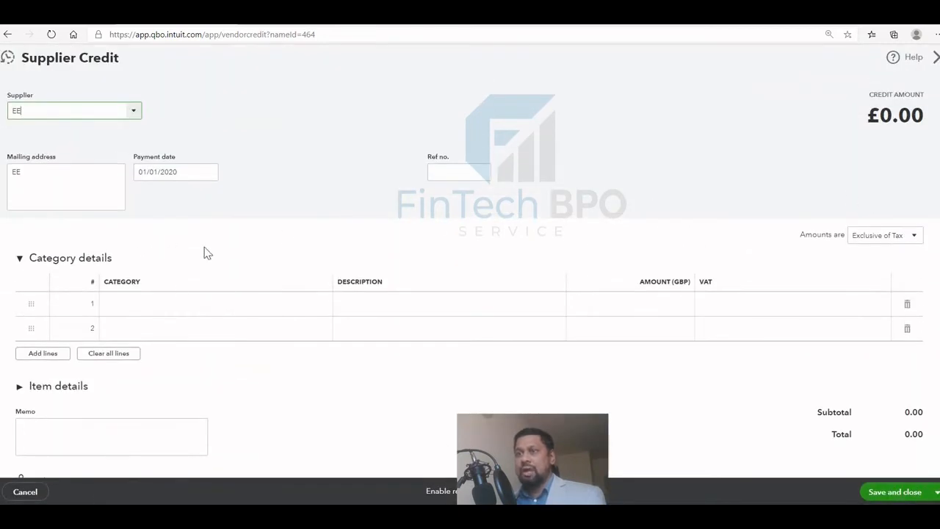
click(160, 306)
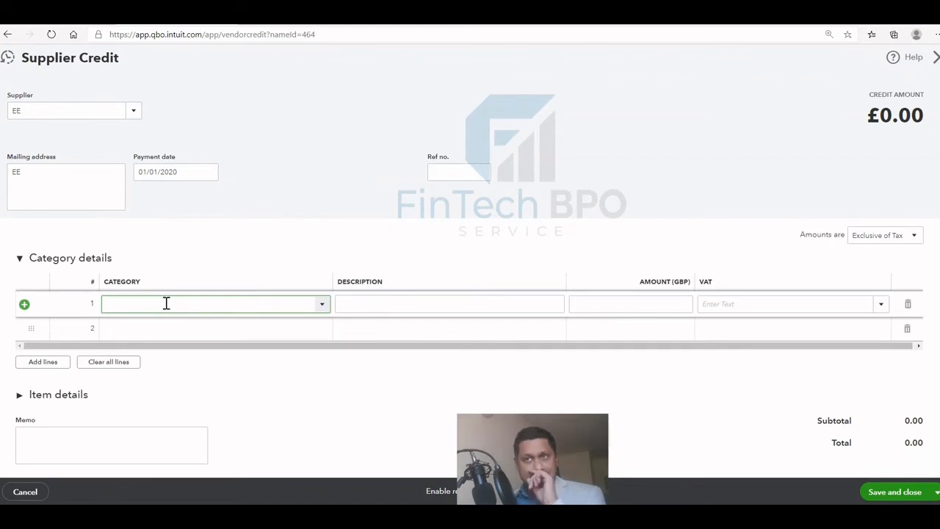
text(Telephone)
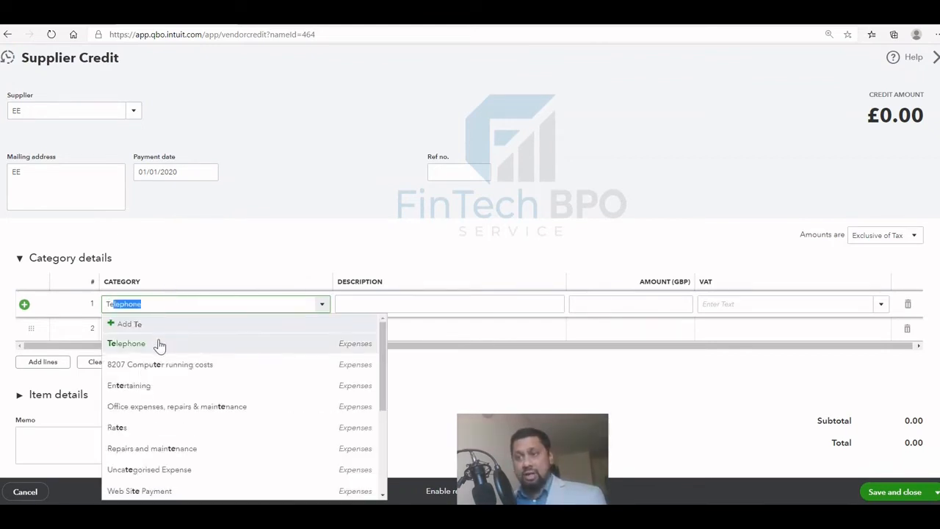
click(160, 344)
Describe the credit line as "Credit For Feb20 Bill", enter an amount of 50 GBP and make amounts Inclusive of Tax.
click(448, 303)
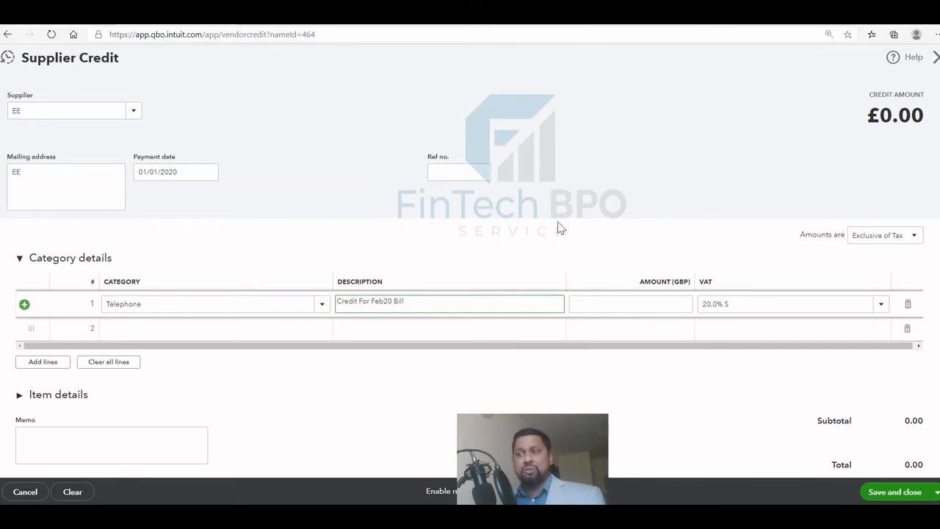
click(640, 302)
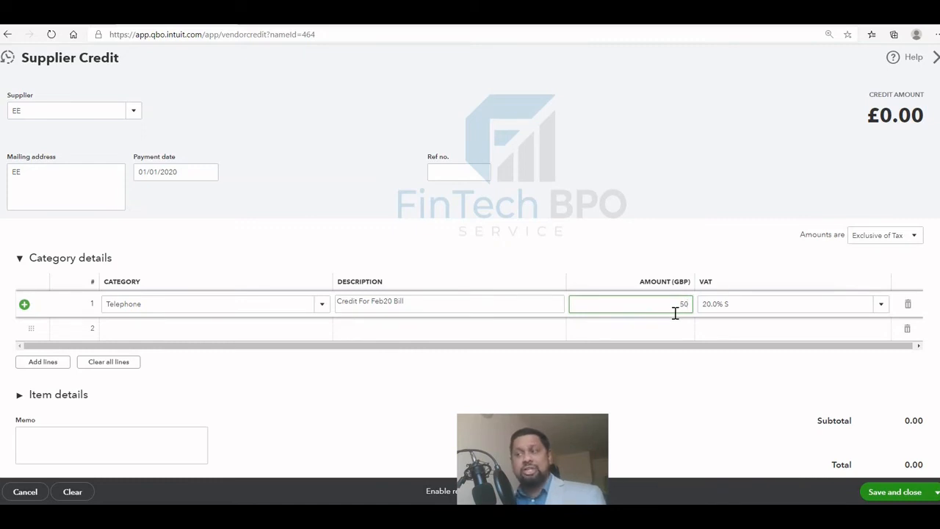
click(863, 236)
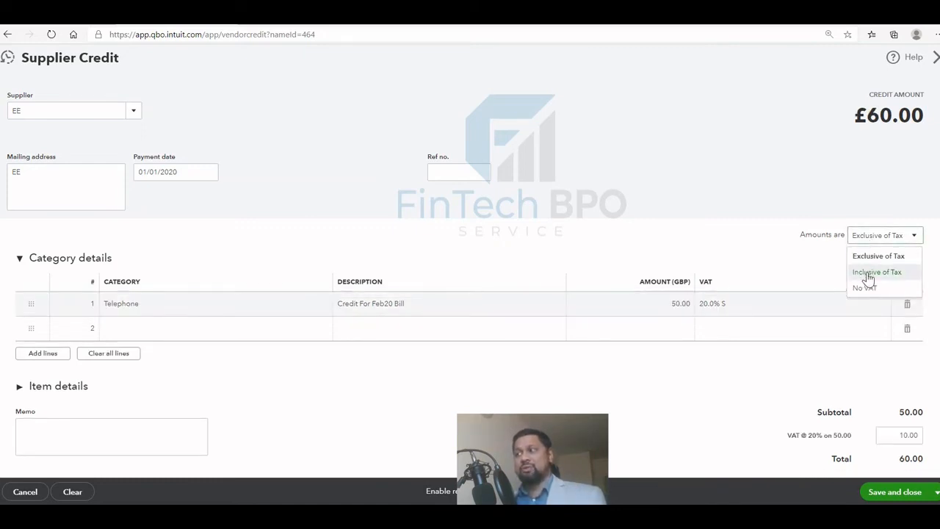
click(870, 272)
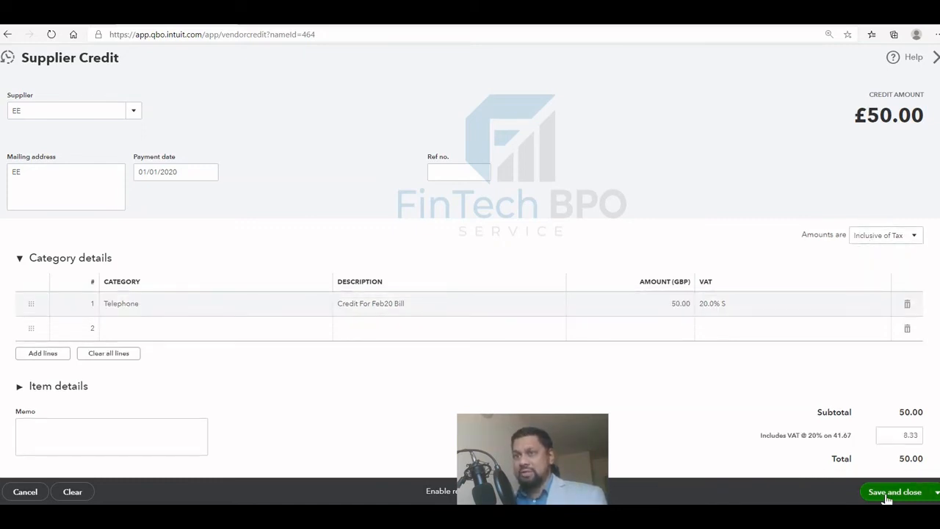
Save and close the EE supplier credit, and review the supplier's balances and transaction list.
click(887, 492)
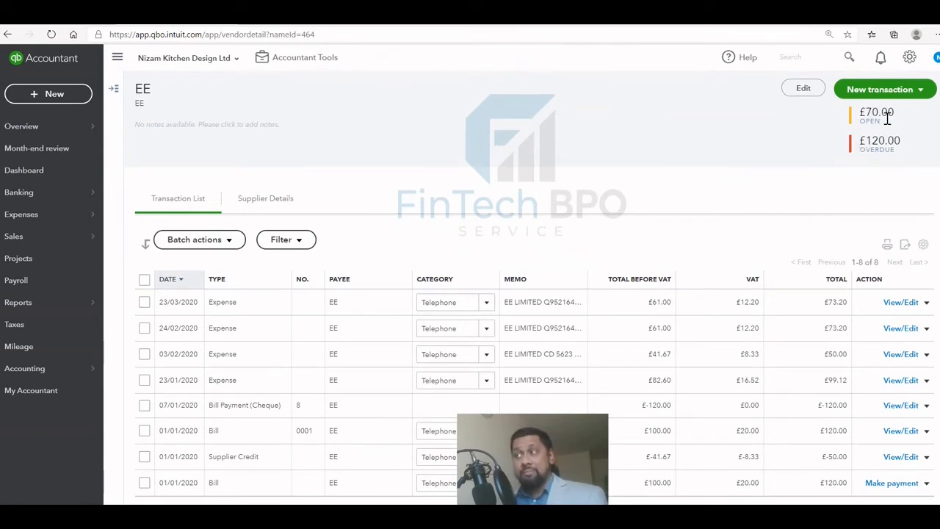
scroll(874, 168, down, 2)
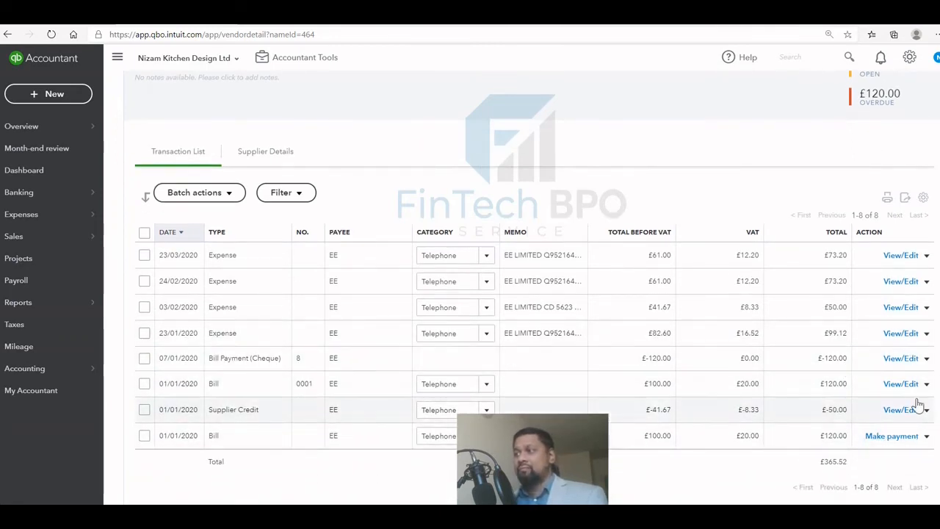
scroll(821, 231, up, 2)
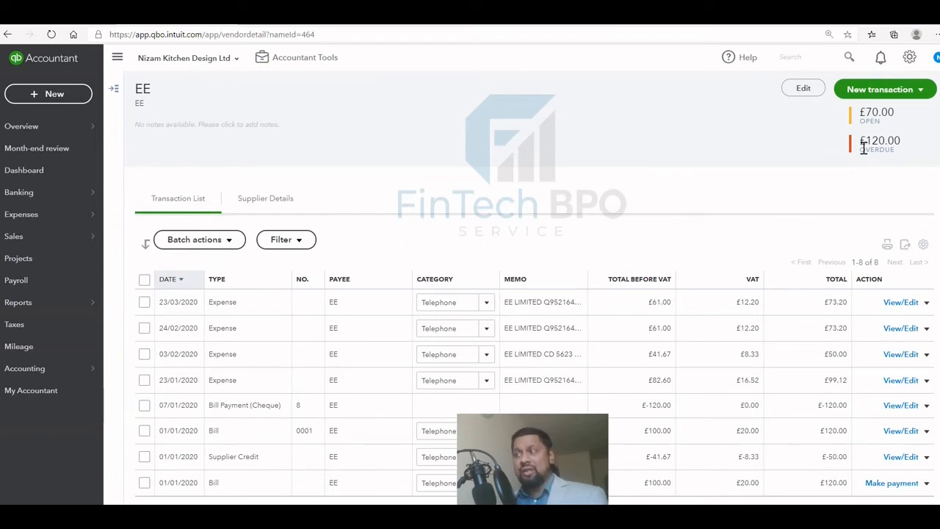
scroll(852, 162, down, 2)
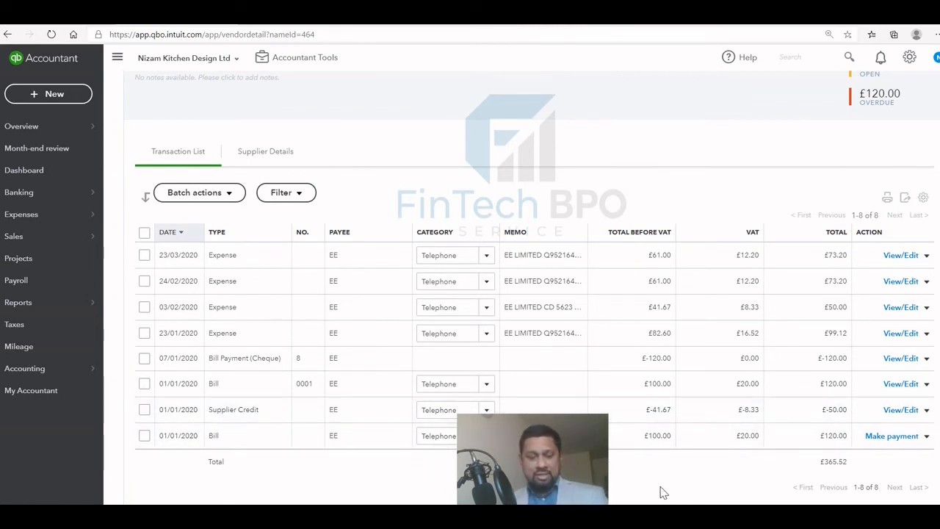
key(ctrl+plus)
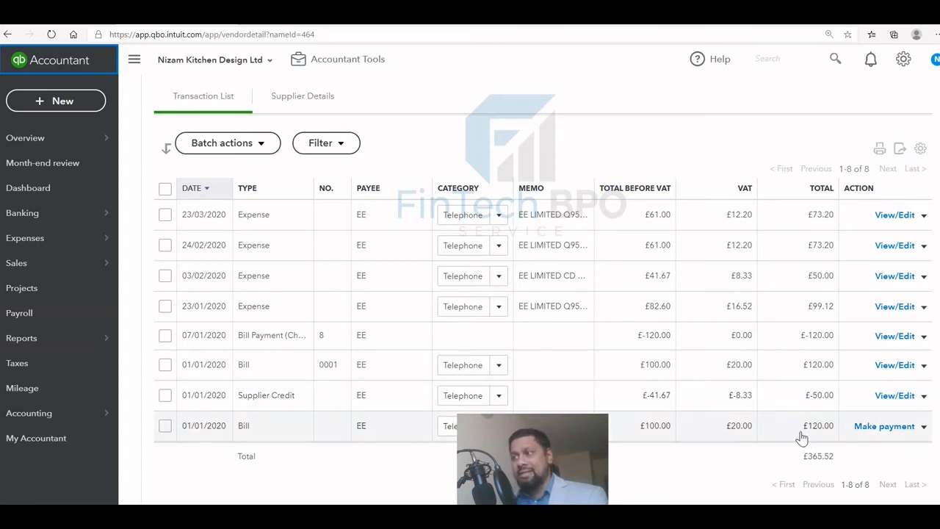
Start a payment for EE's open 01/01/2020 bill with the supplier credit applied, and date the payment 07/01/2020.
click(870, 429)
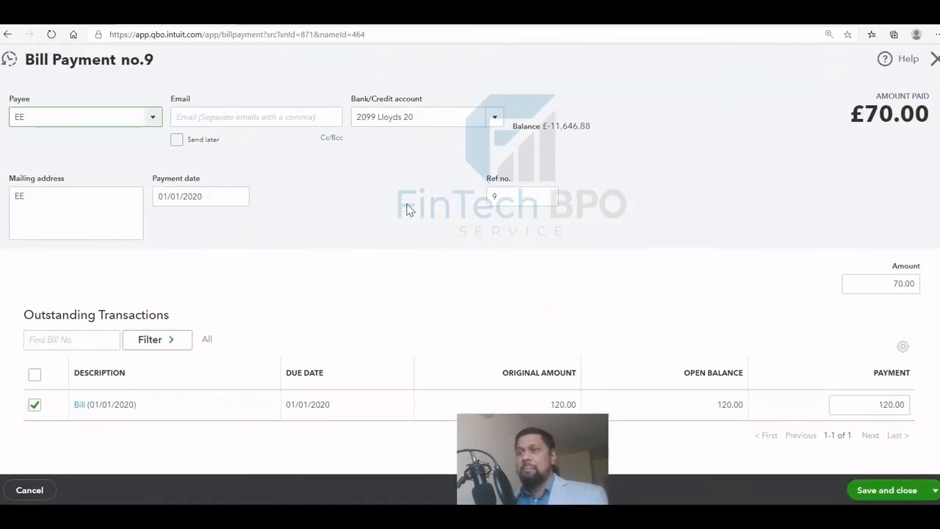
scroll(254, 191, down, 3)
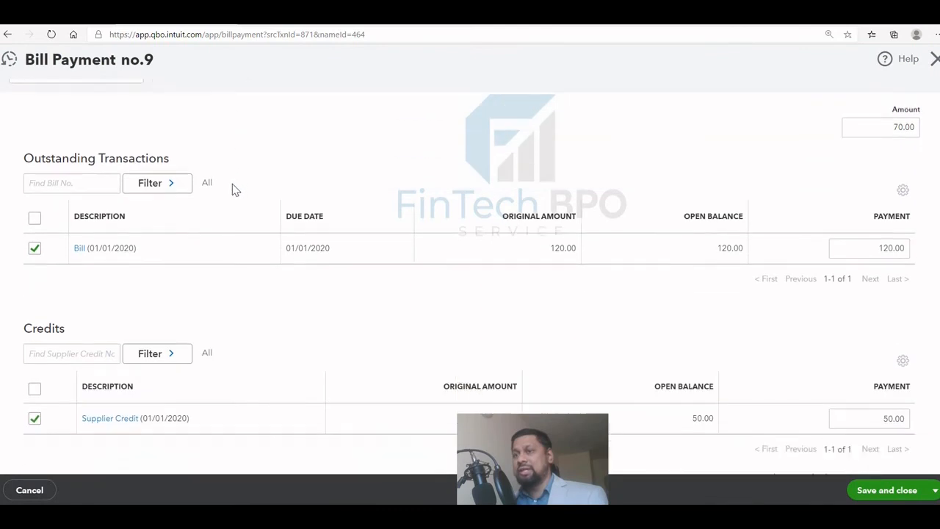
scroll(232, 189, up, 3)
click(238, 195)
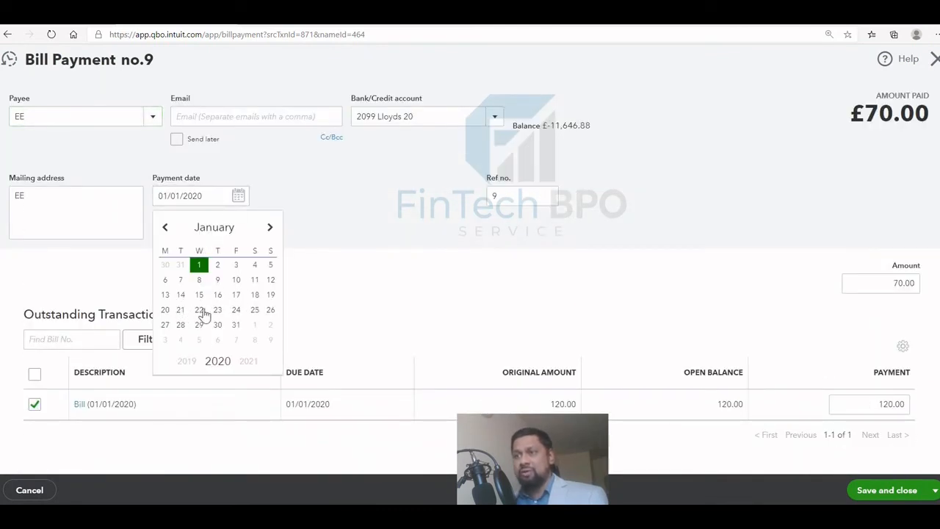
click(181, 280)
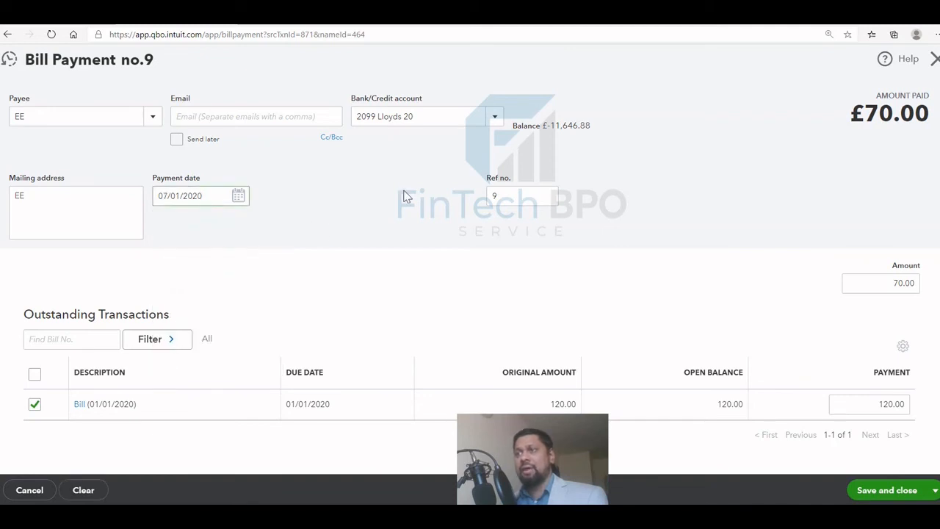
Choose 2099 Lloyds 20 as the bank account for the bill payment.
scroll(412, 164, down, 3)
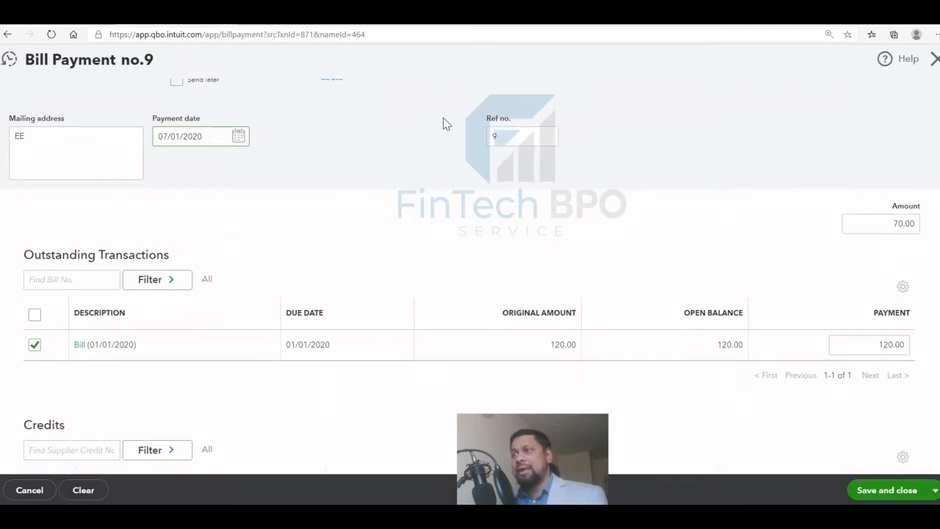
scroll(445, 124, up, 3)
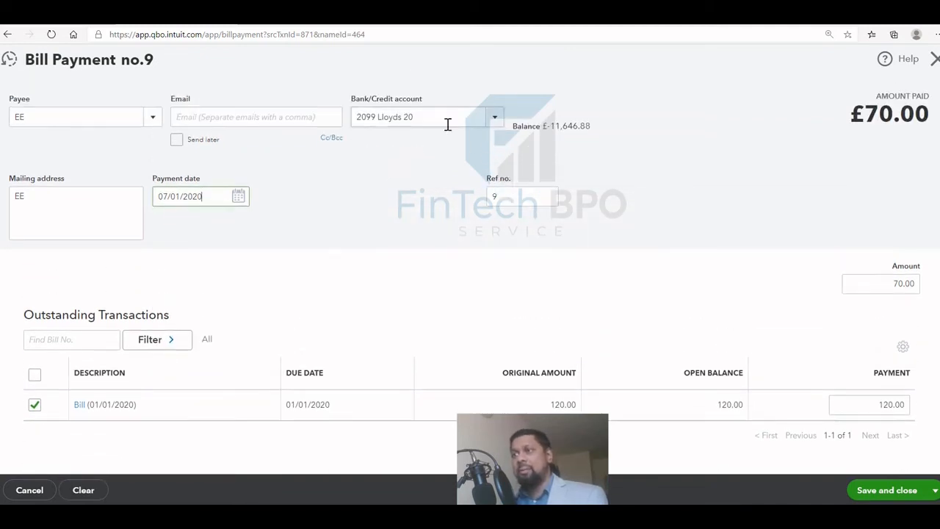
click(493, 120)
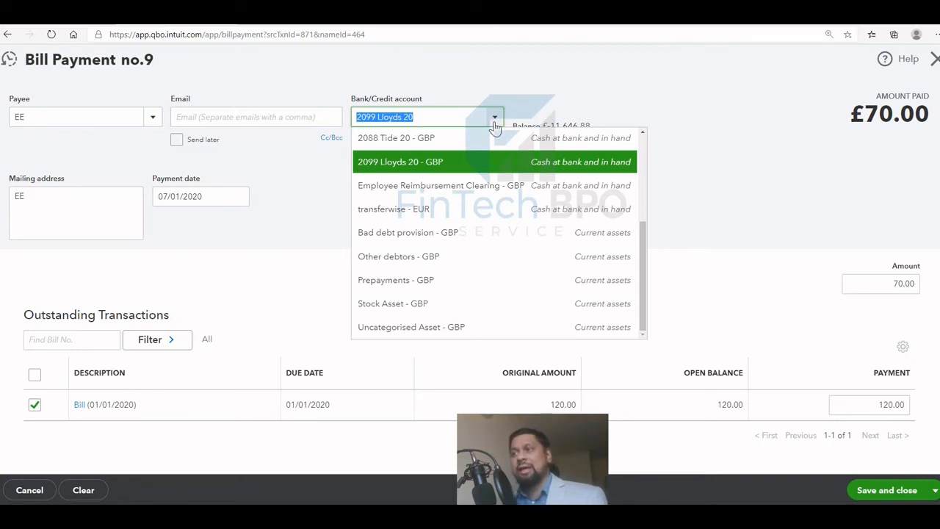
click(448, 162)
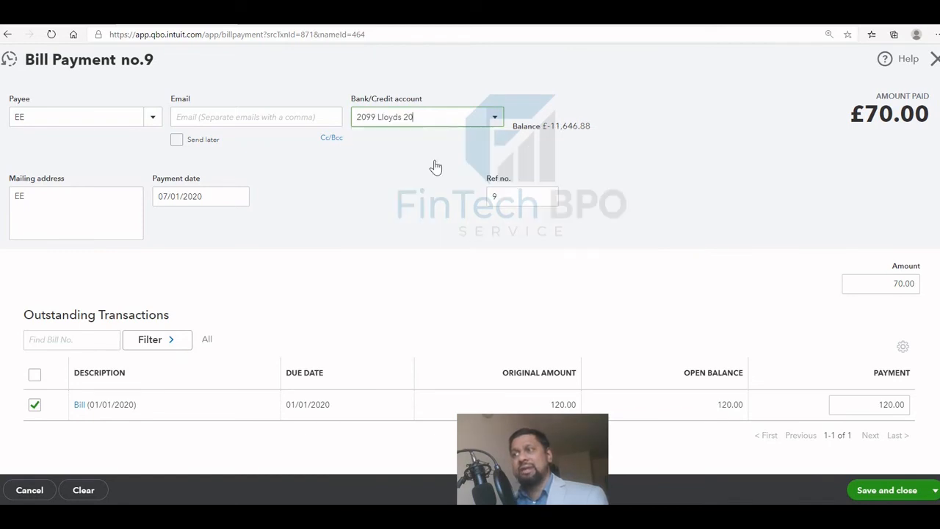
Set the payment against the outstanding bill to 50.00 to match the supplier credit.
scroll(532, 185, down, 1)
scroll(534, 190, down, 3)
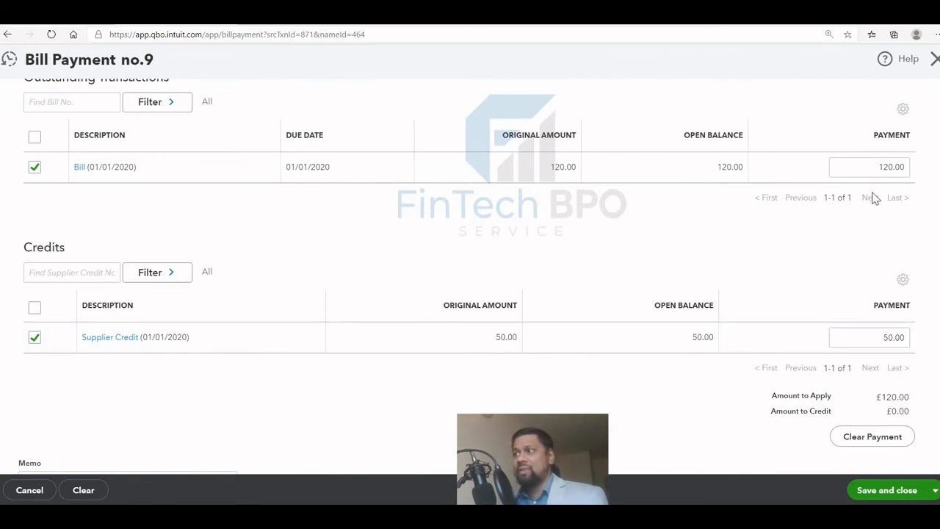
scroll(873, 197, up, 1)
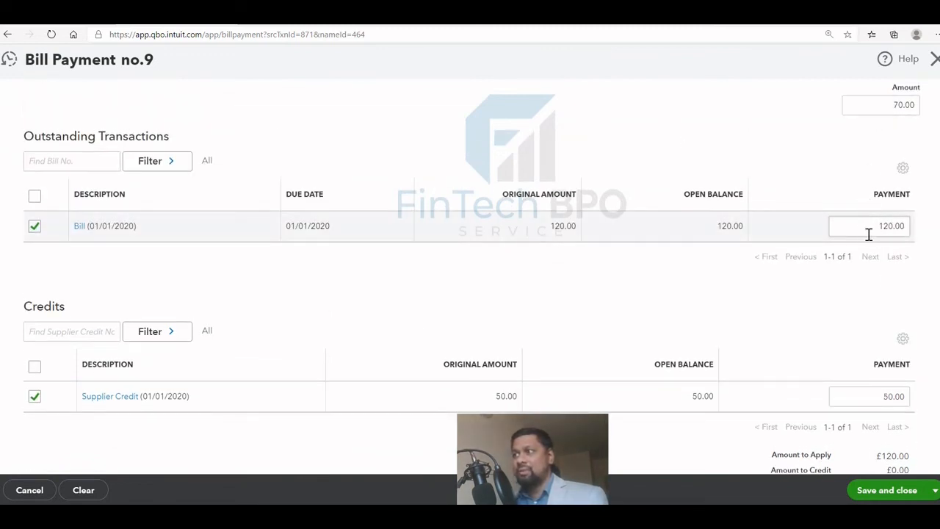
click(869, 229)
double_click(905, 229)
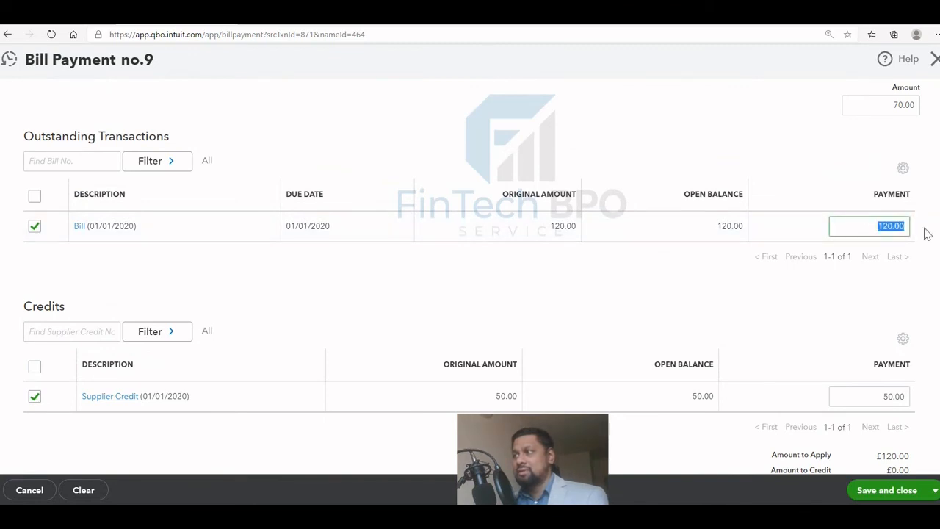
text(70)
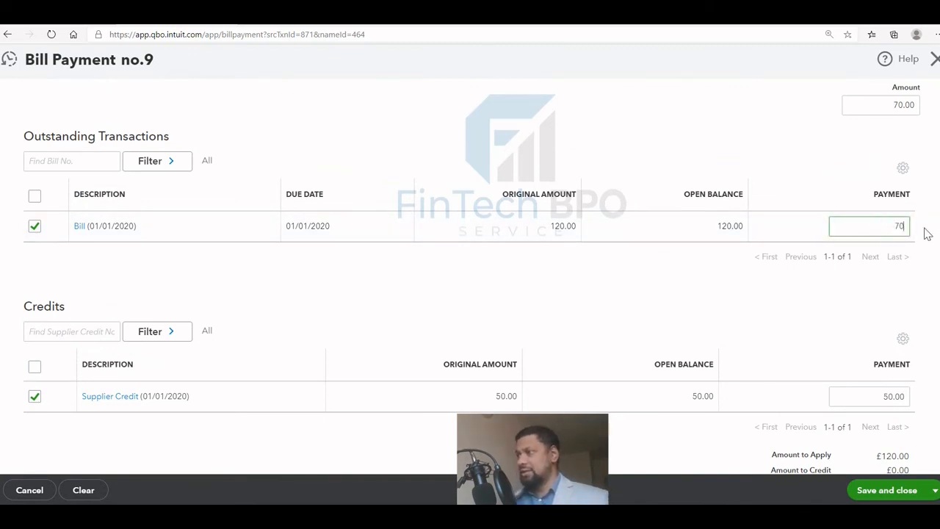
drag(869, 230, 926, 231)
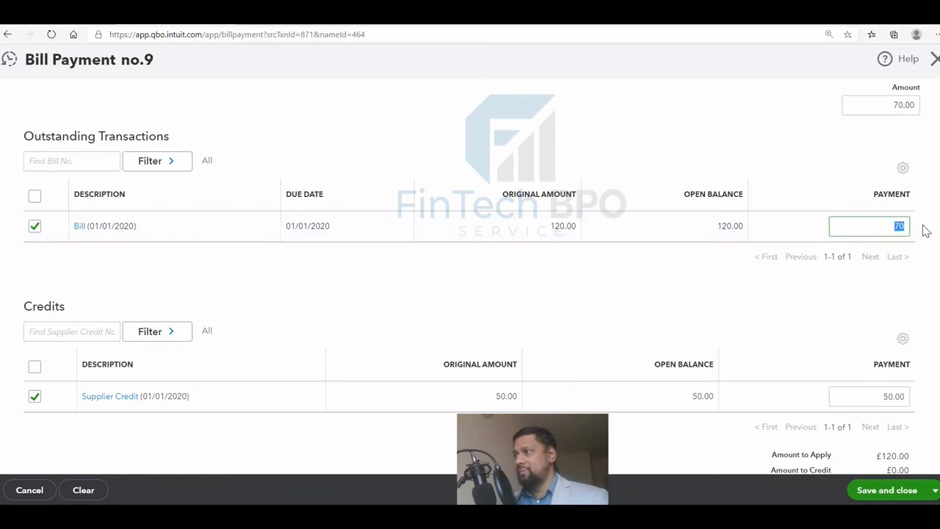
click(838, 297)
scroll(720, 276, down, 2)
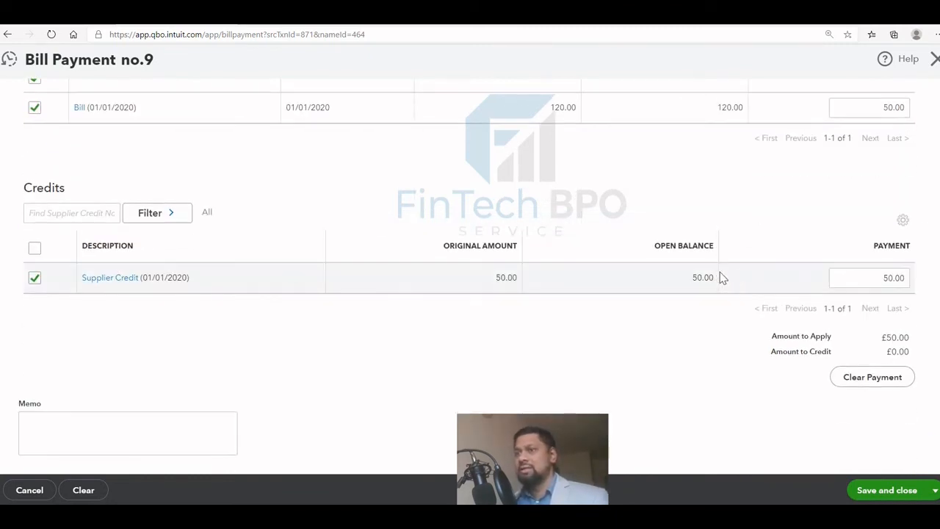
Check the bill payment's date, account, applied credit and totals, and save and close it.
scroll(798, 272, up, 4)
scroll(836, 248, down, 3)
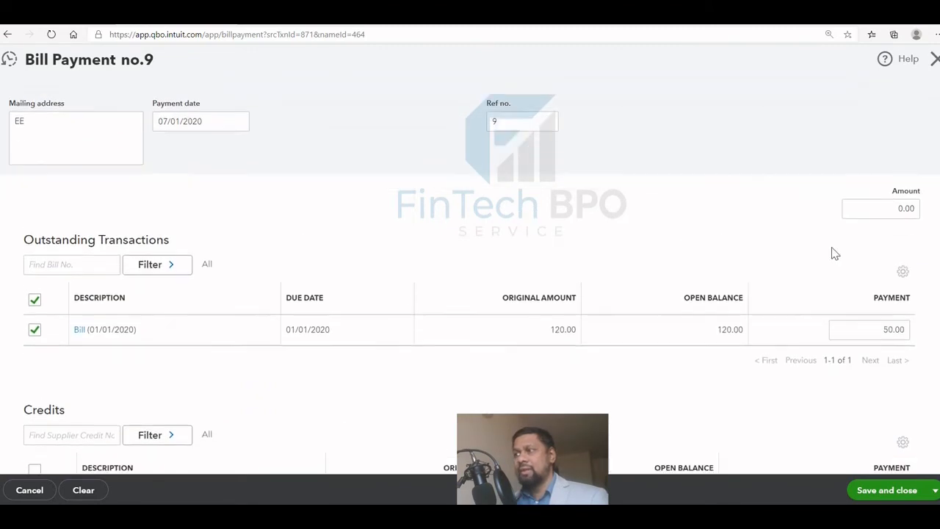
scroll(834, 253, up, 3)
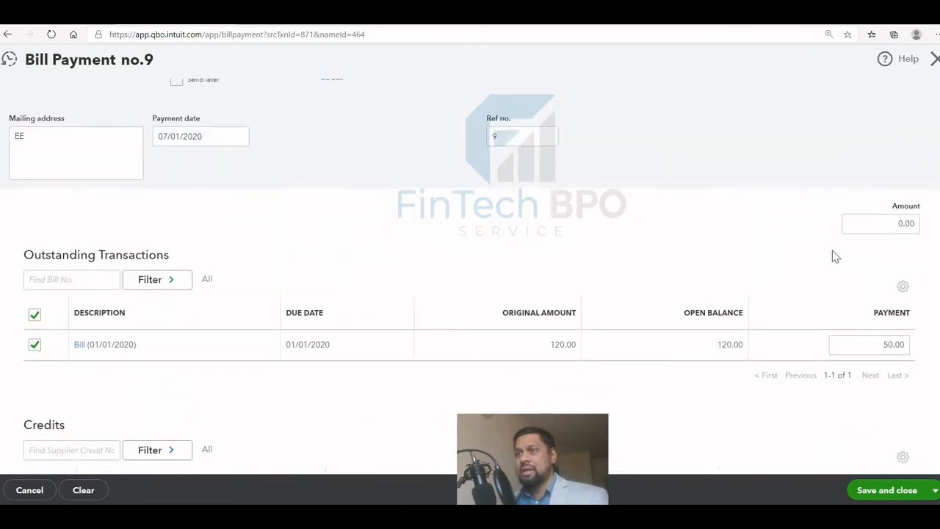
scroll(836, 257, down, 3)
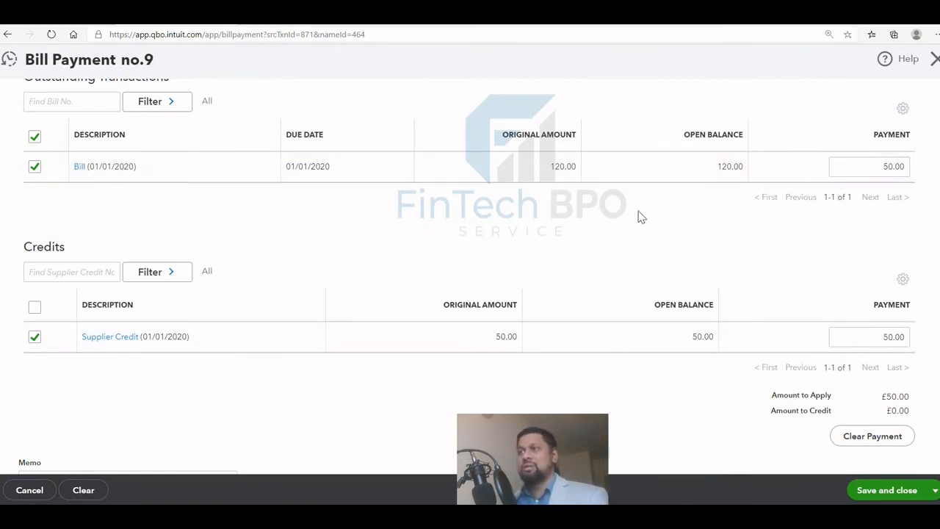
scroll(521, 212, up, 3)
scroll(299, 191, up, 1)
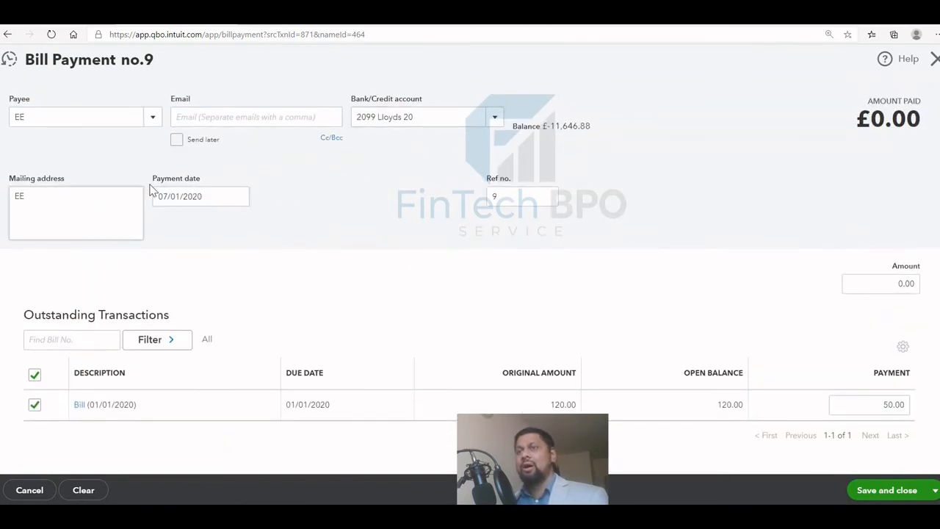
scroll(752, 331, down, 5)
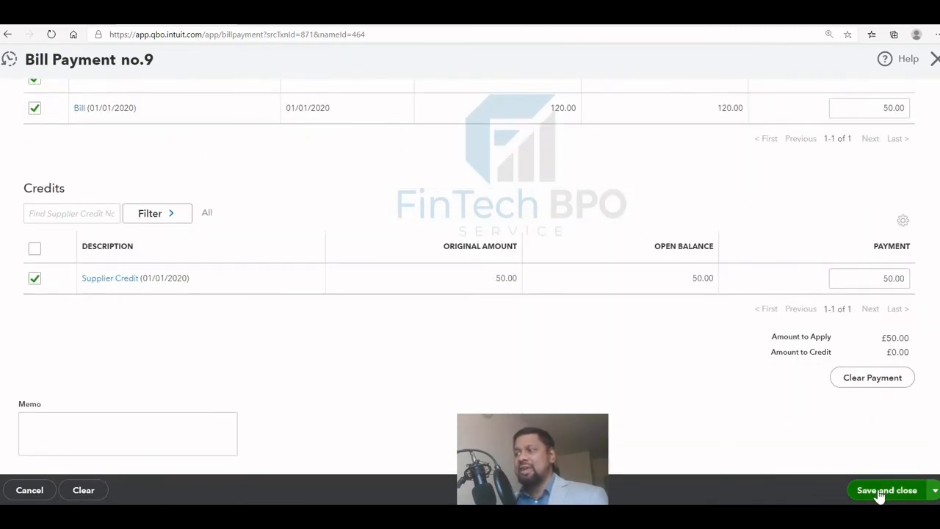
click(879, 497)
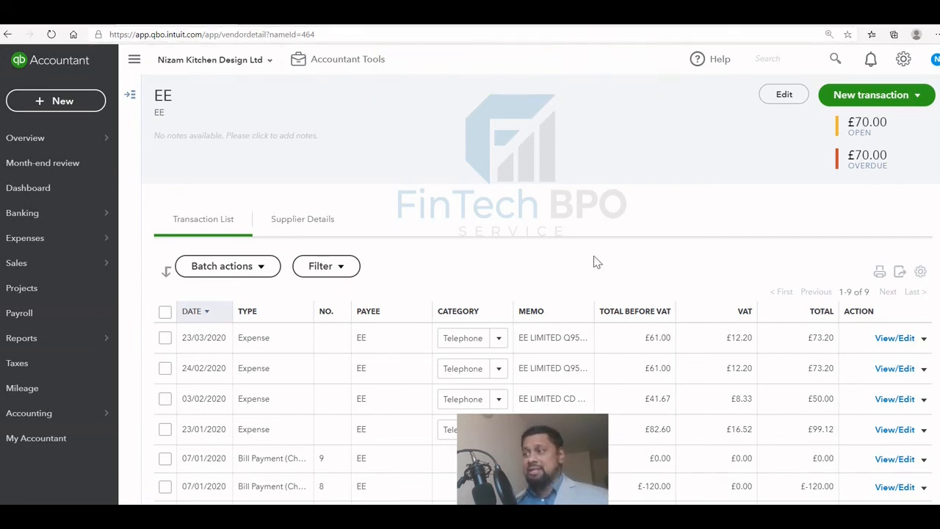
Open EE's partly paid 01/01/2020 bill, view the payment applied to it and close the bill.
scroll(622, 257, down, 2)
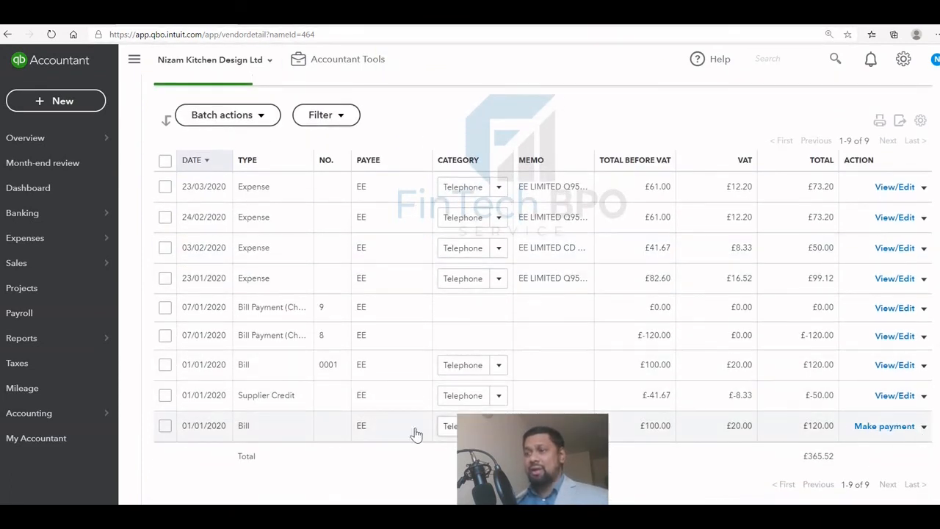
click(245, 432)
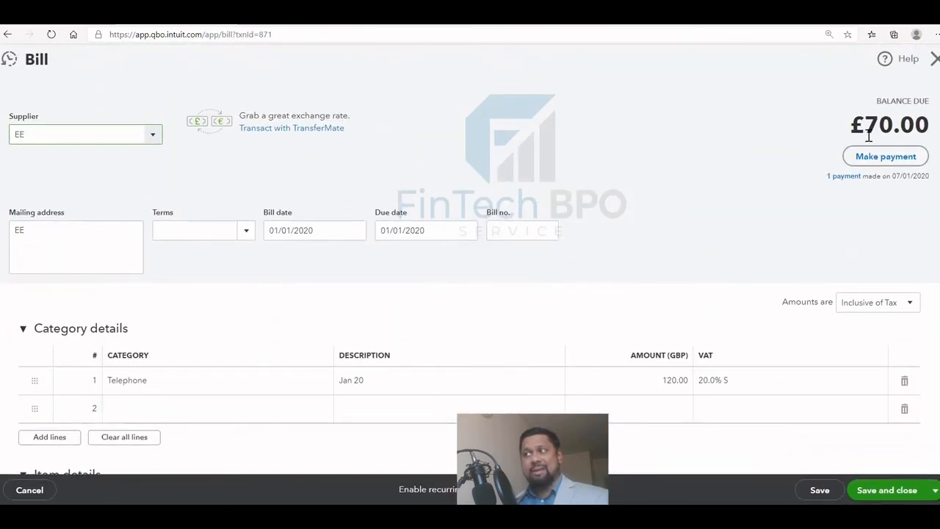
click(843, 183)
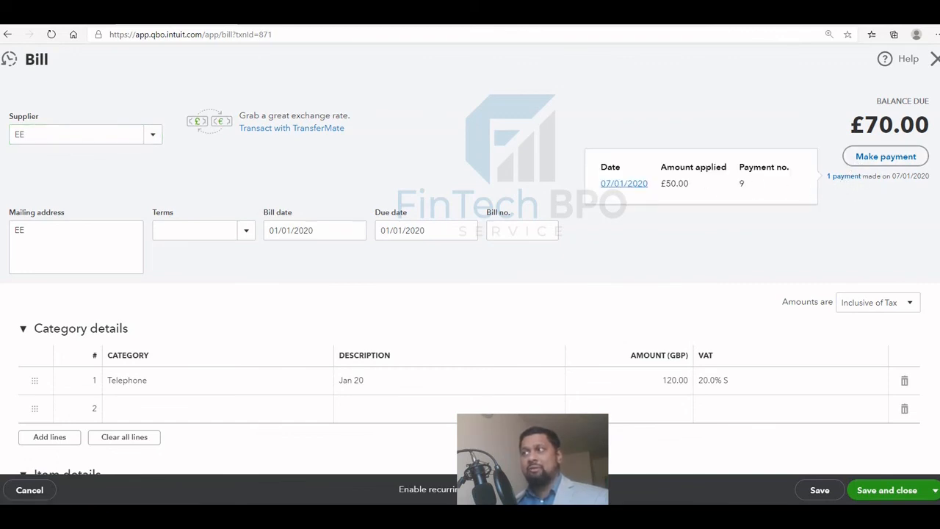
click(935, 60)
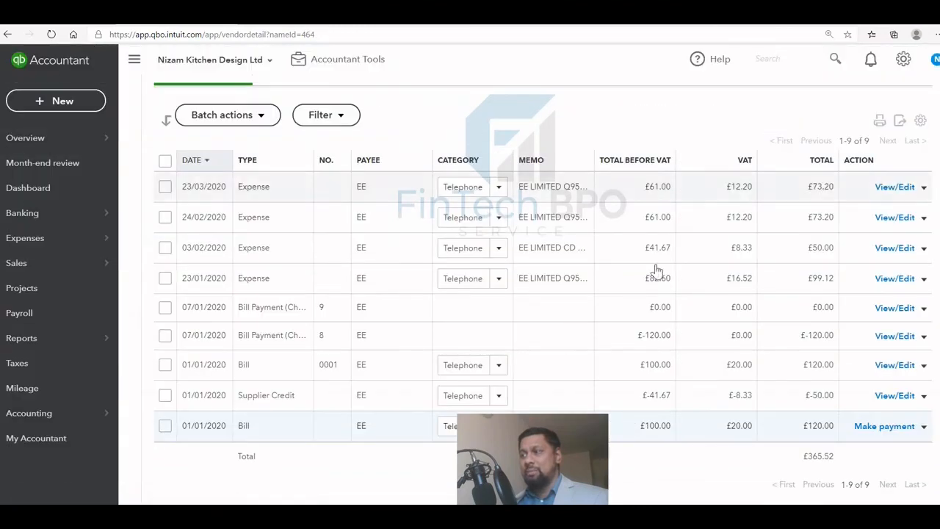
Open the EE supplier credit, examine its refund status, line and totals, and show the tax treatment options for its amounts.
click(307, 409)
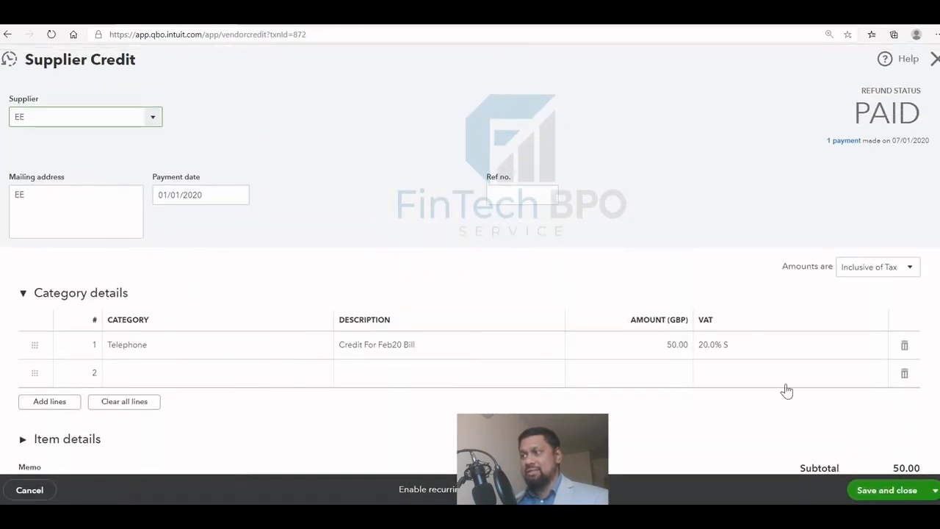
scroll(812, 317, down, 2)
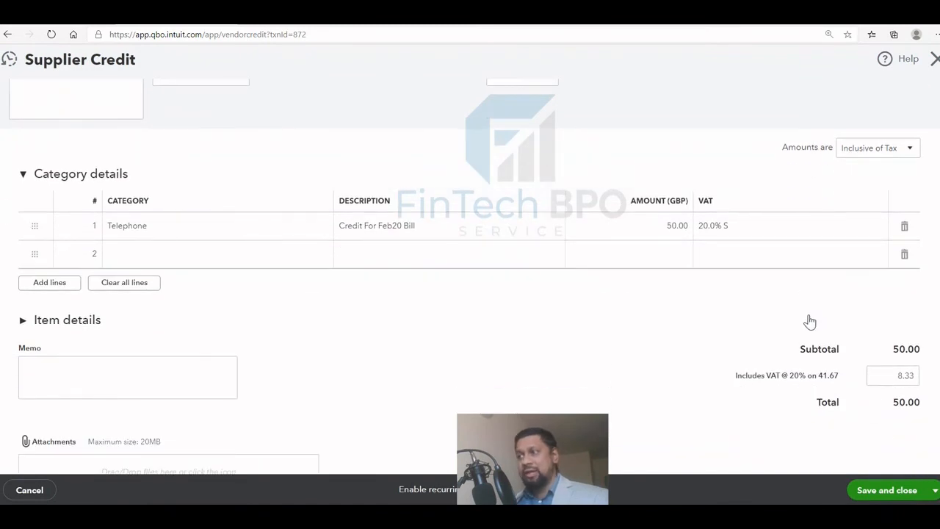
scroll(816, 316, up, 2)
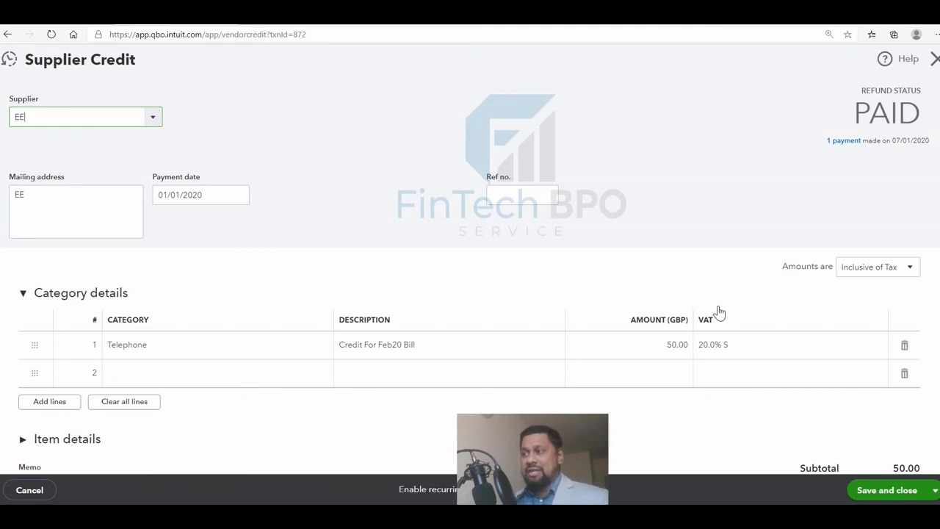
click(885, 270)
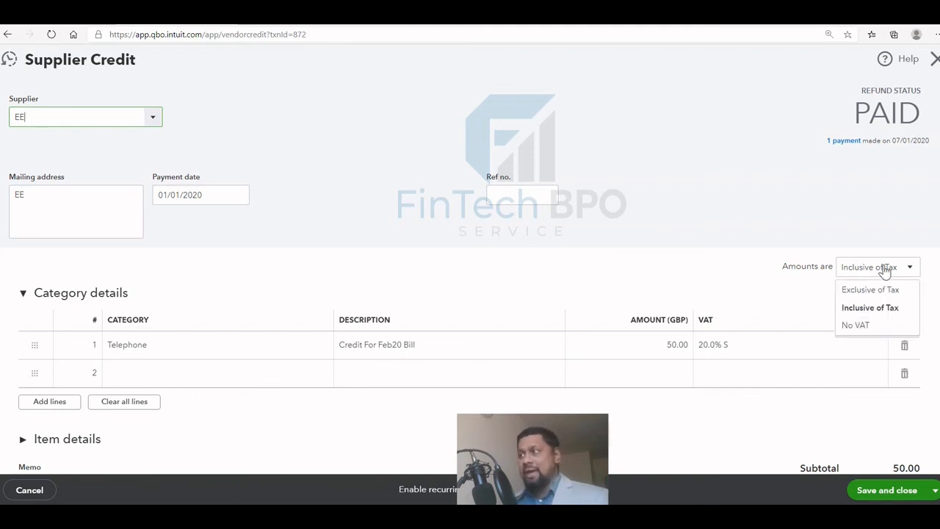